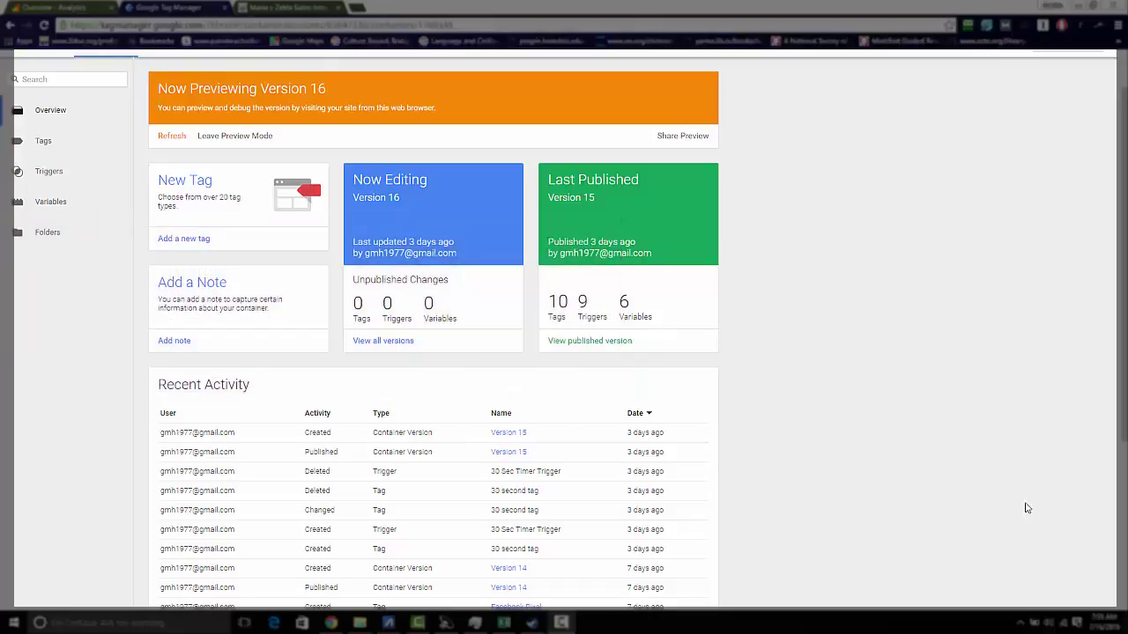
# Step: Start a new tag using Google Analytics as the product and Universal Analytics as the tag type
pyautogui.click(46, 147)
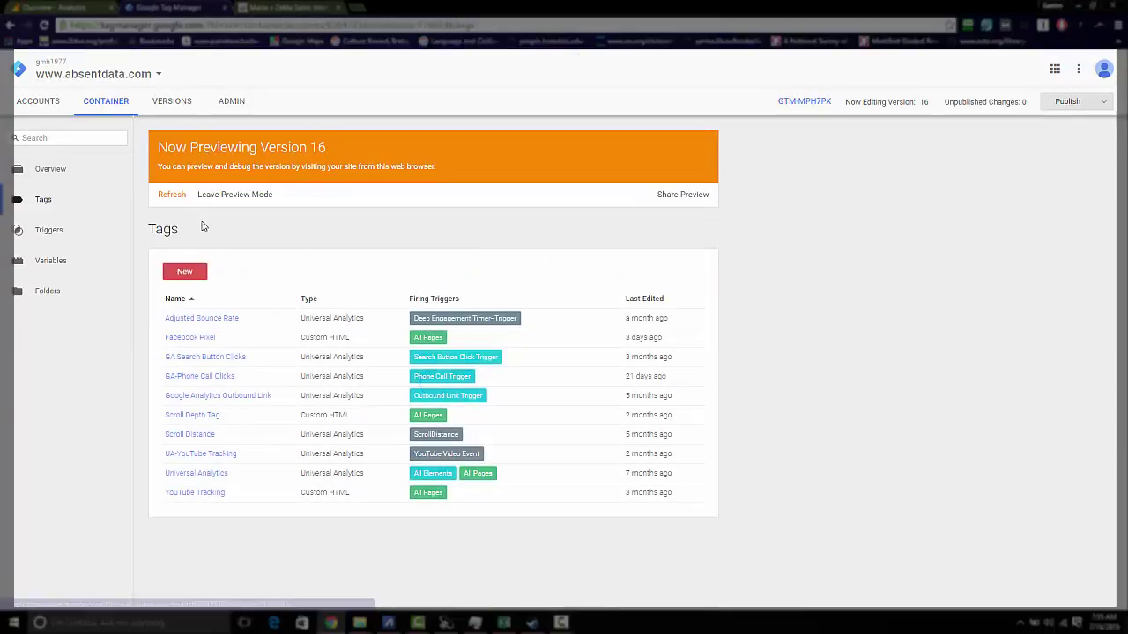
pyautogui.click(185, 273)
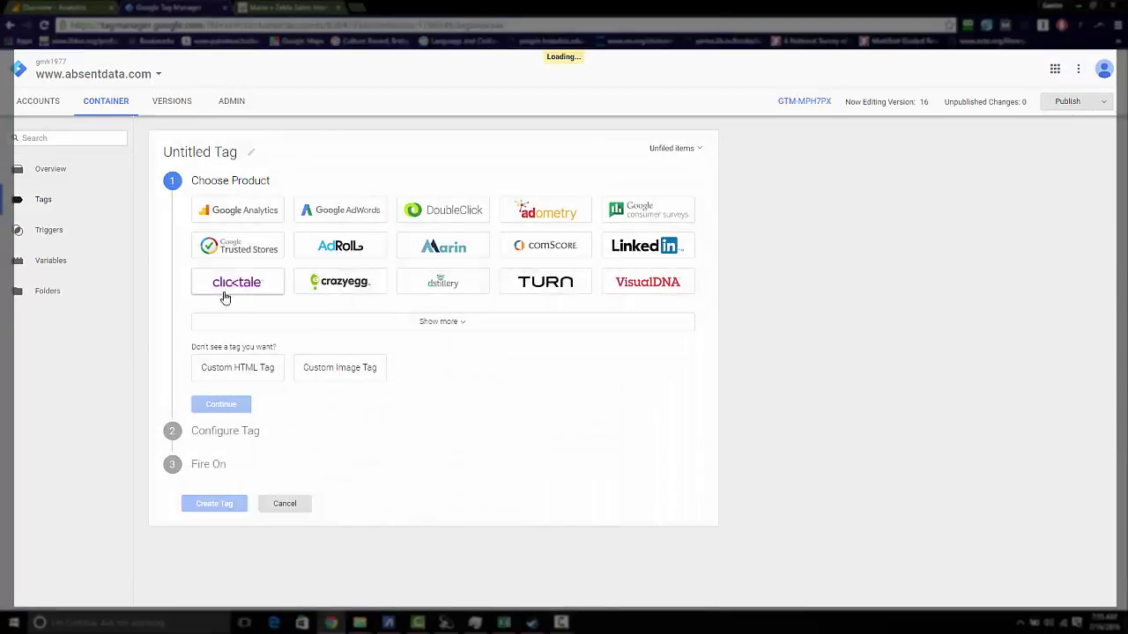
pyautogui.click(245, 214)
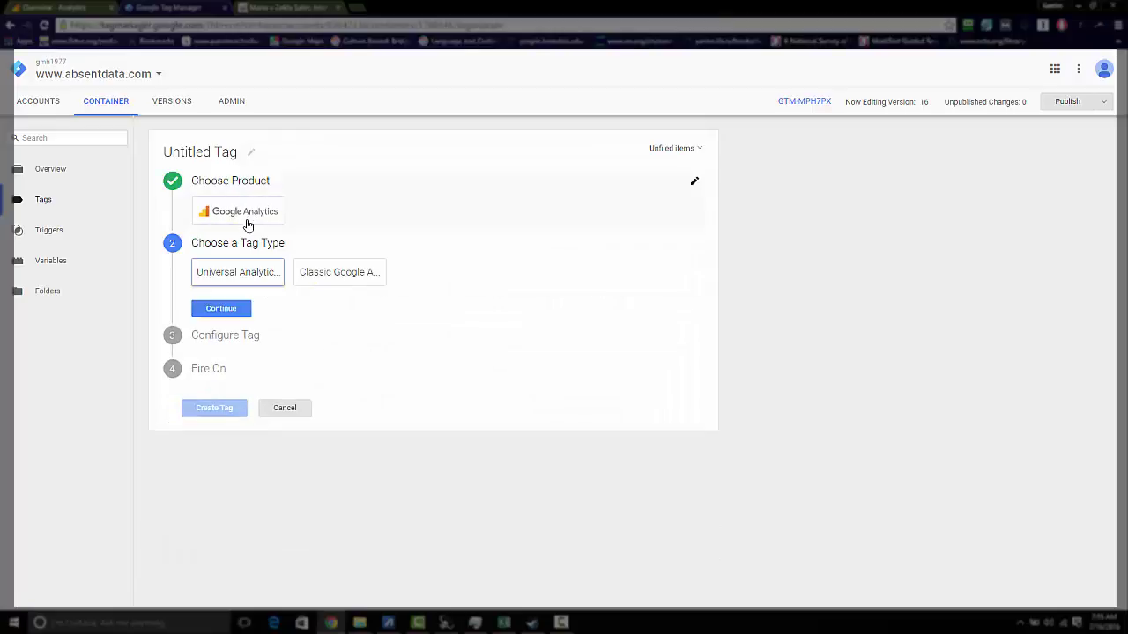
pyautogui.click(242, 275)
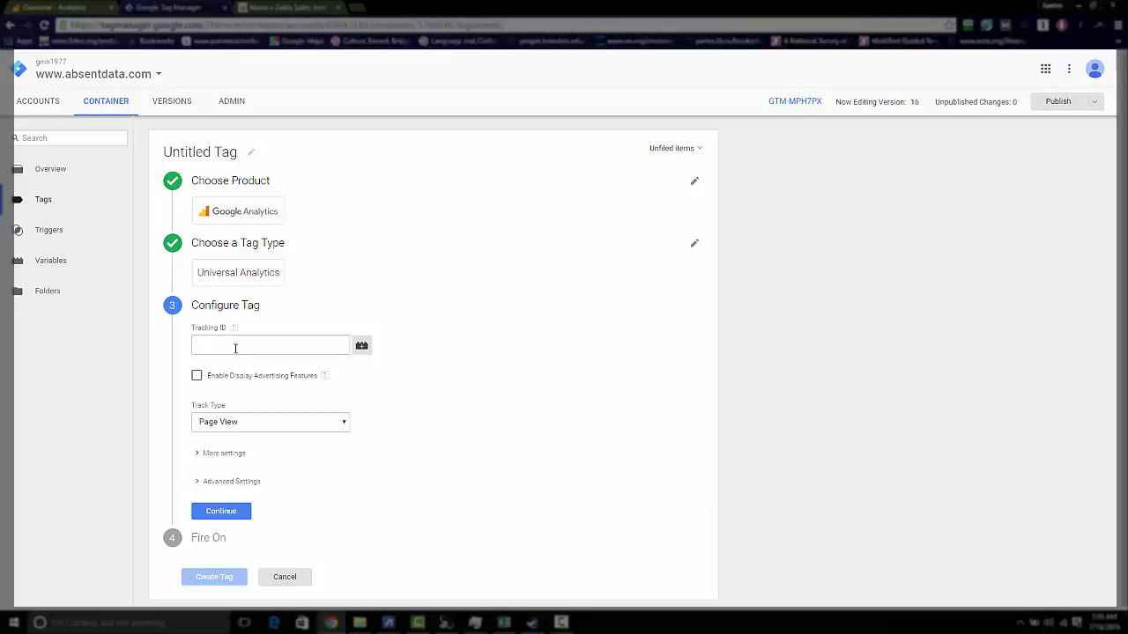
# Step: Set the tag's tracking ID to the GAID variable and its track type to Event
pyautogui.click(235, 348)
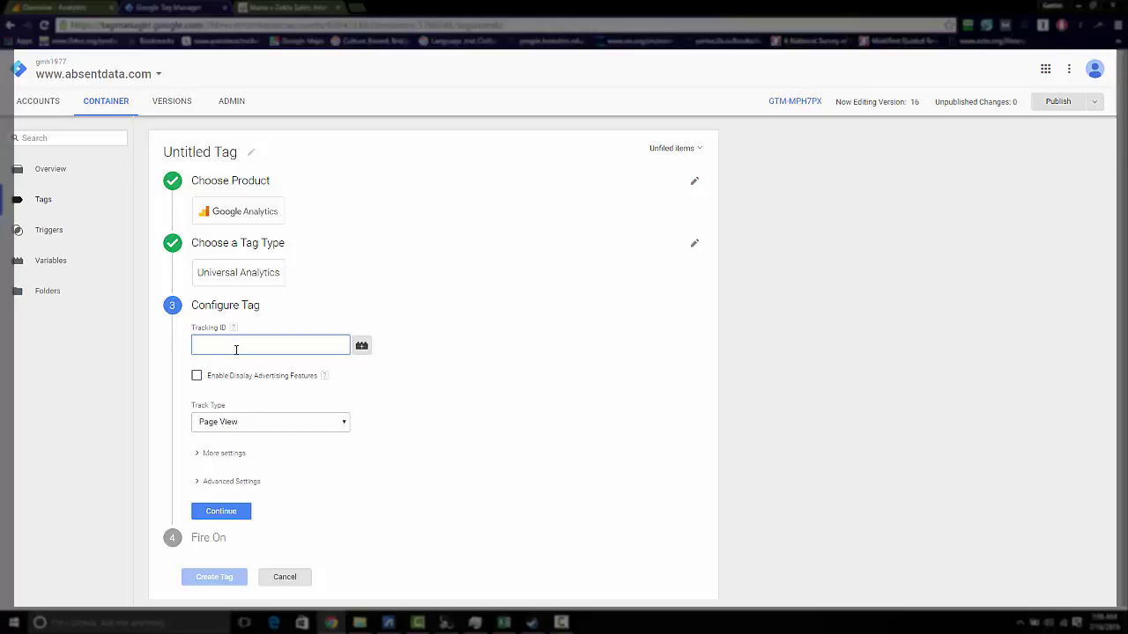
pyautogui.click(362, 345)
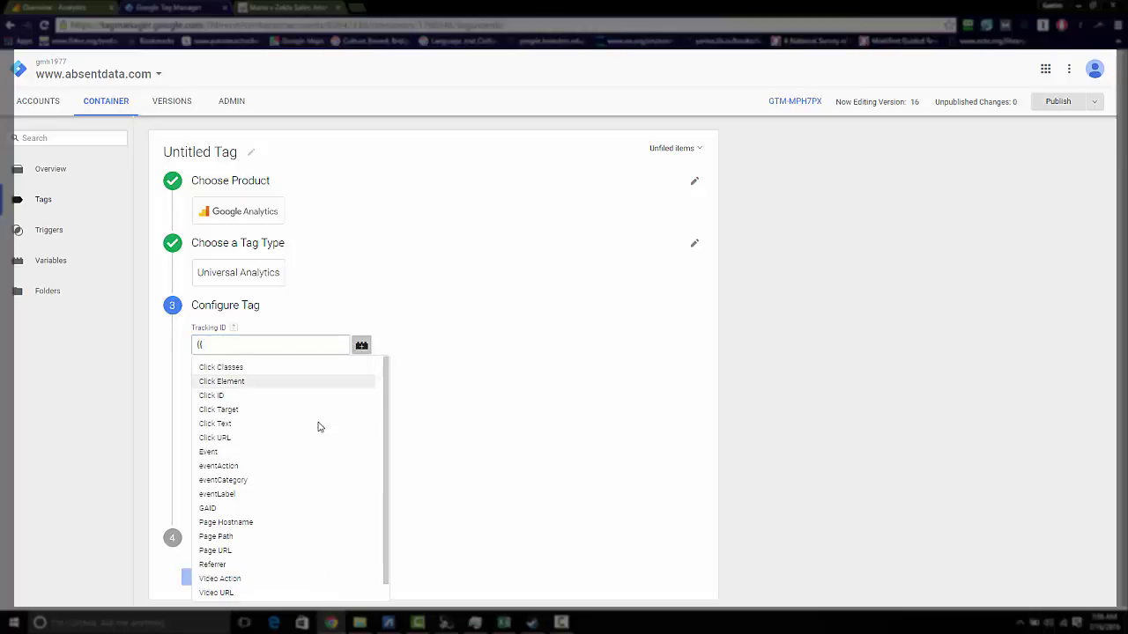
pyautogui.click(283, 511)
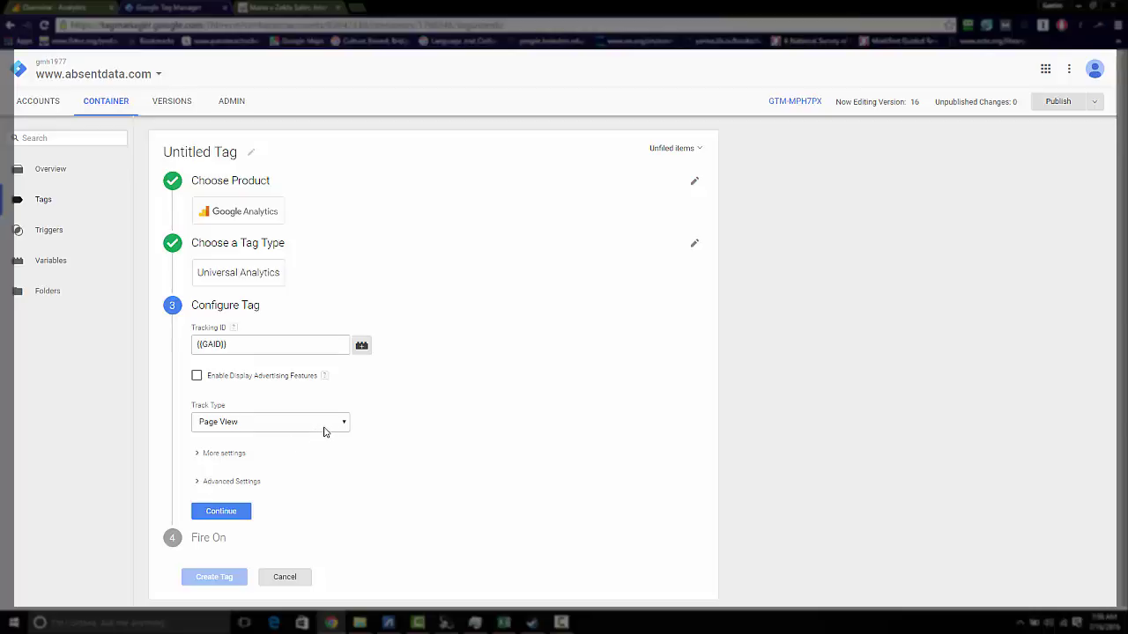
pyautogui.click(322, 427)
pyautogui.click(320, 449)
# Step: Set the event category to "Deeper Engagement" and the action to "More than 30 seconds", completing the tag configuration
pyautogui.click(316, 487)
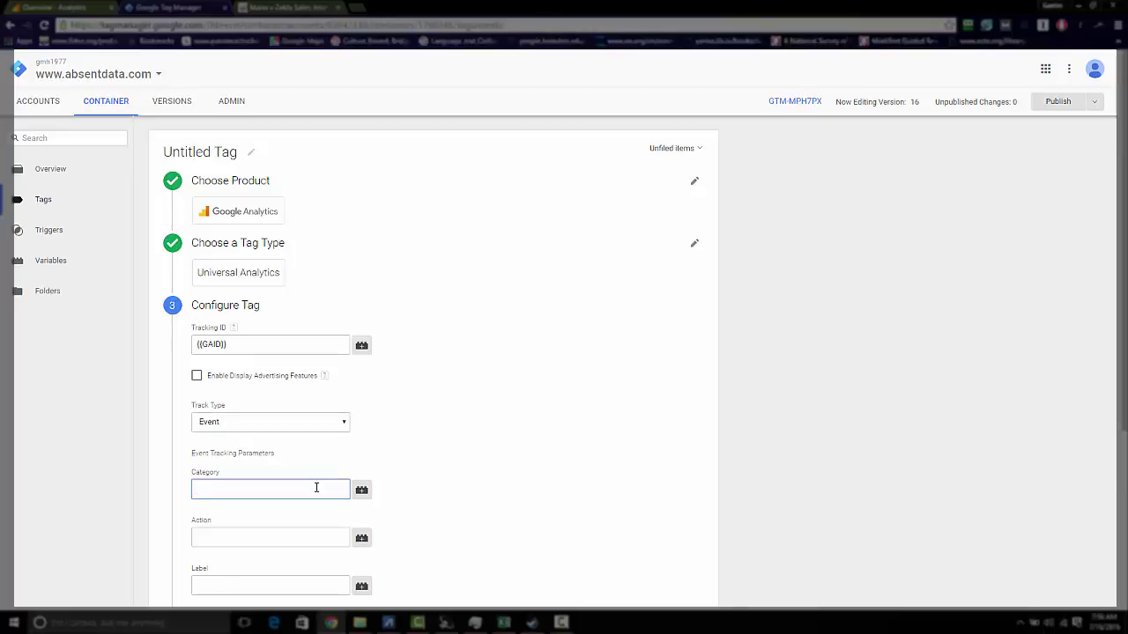
pyautogui.write('Deeper Engagement')
pyautogui.click(314, 538)
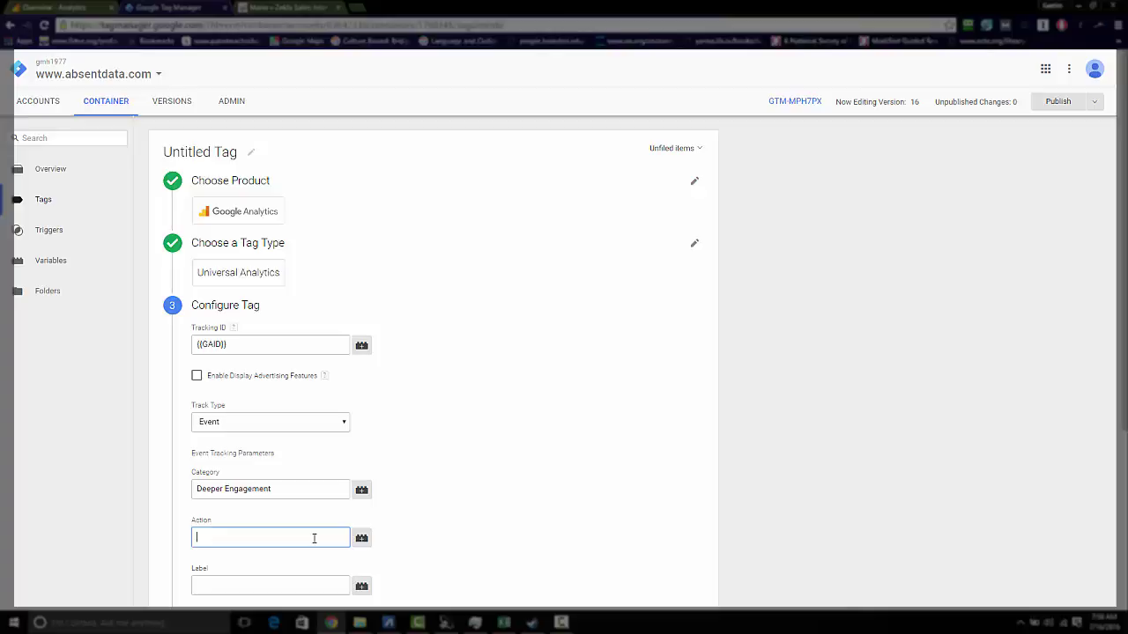
pyautogui.write('More th')
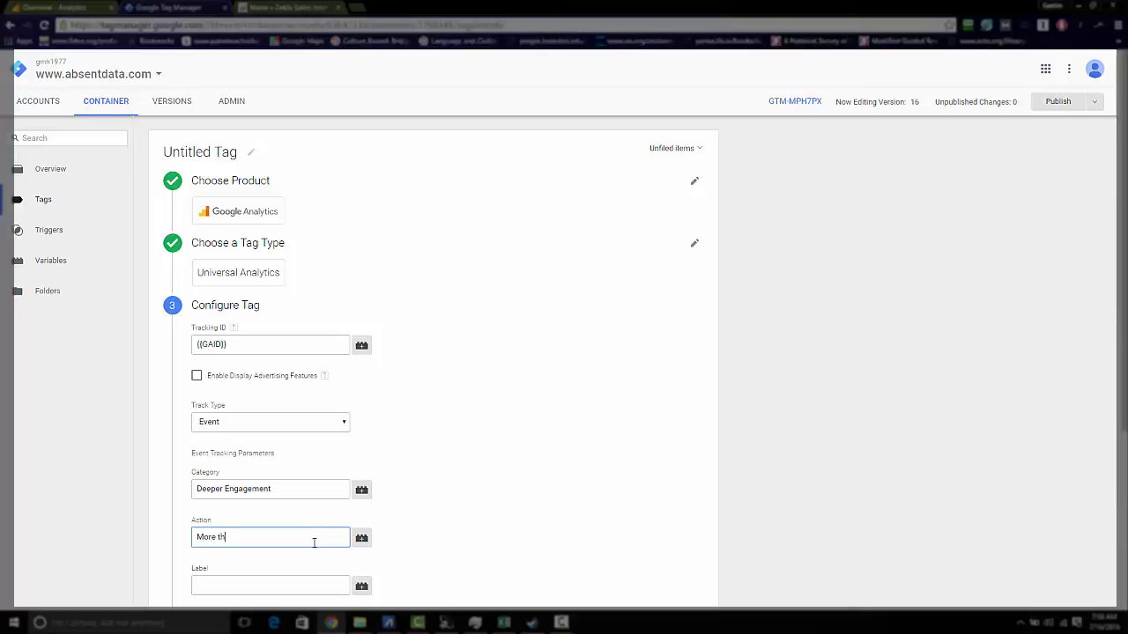
pyautogui.write('an 30 seconds')
pyautogui.scroll(-2, 320, 466)
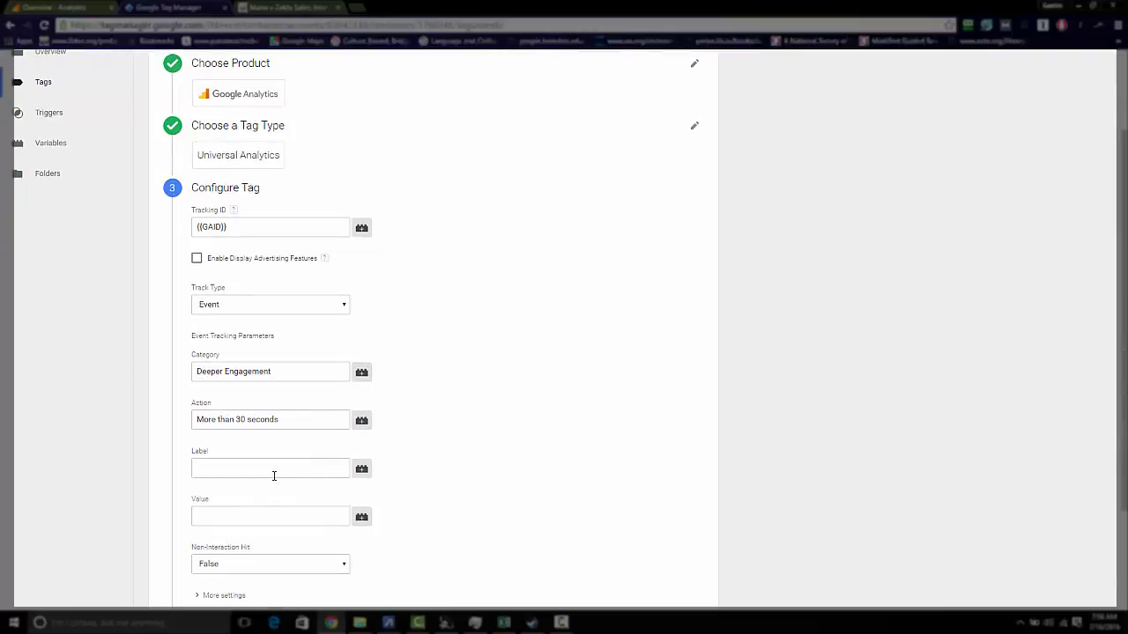
pyautogui.scroll(-2, 281, 475)
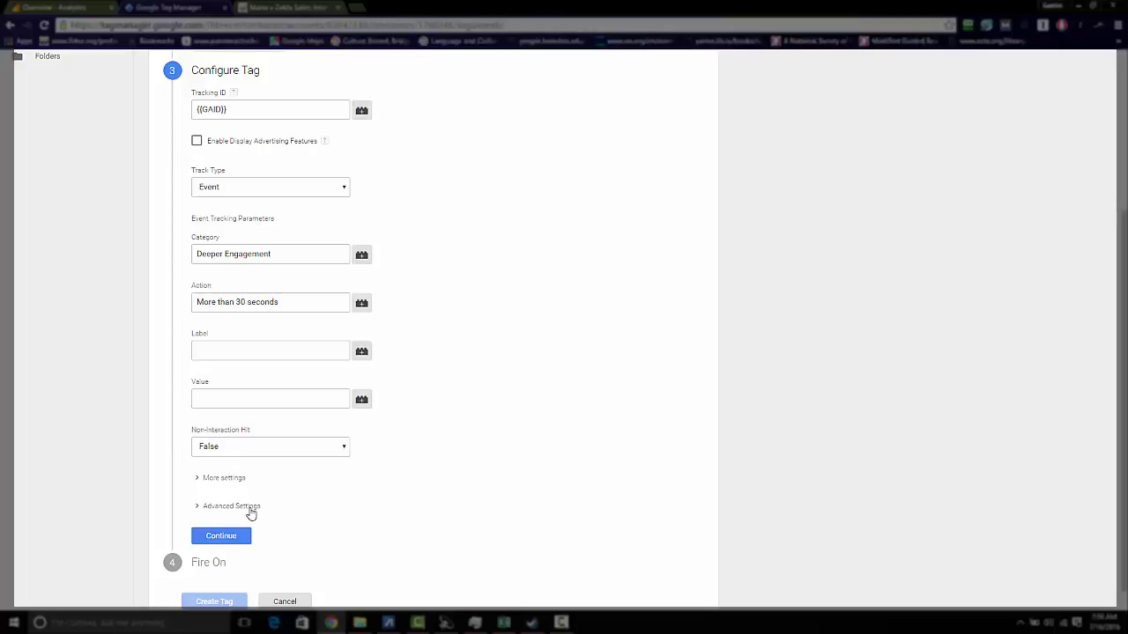
pyautogui.scroll(-1, 265, 532)
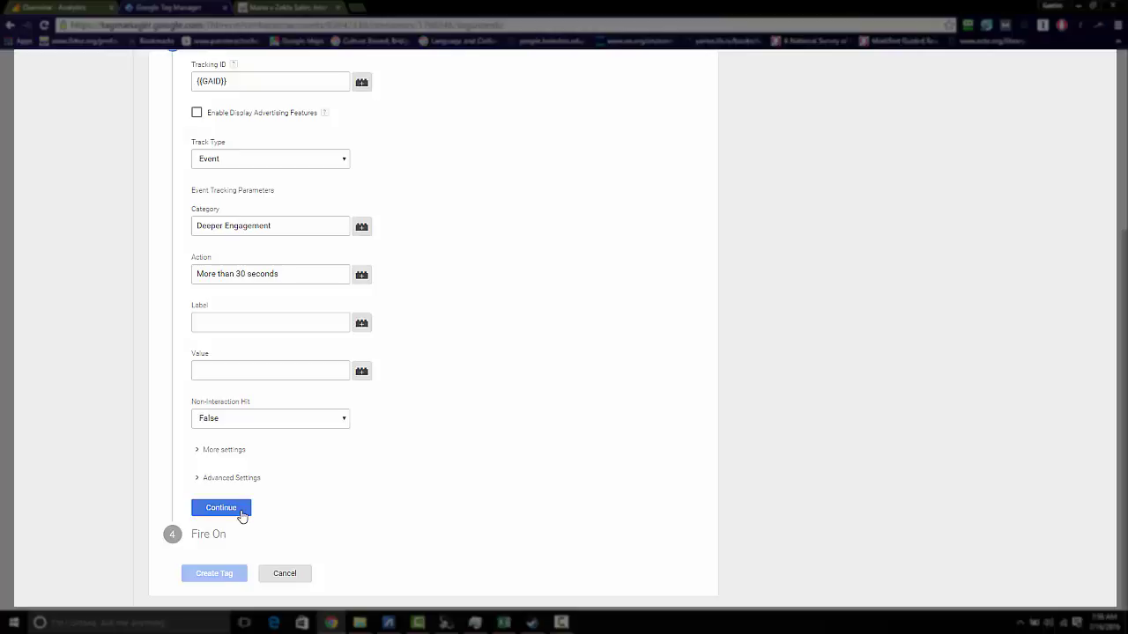
pyautogui.click(242, 515)
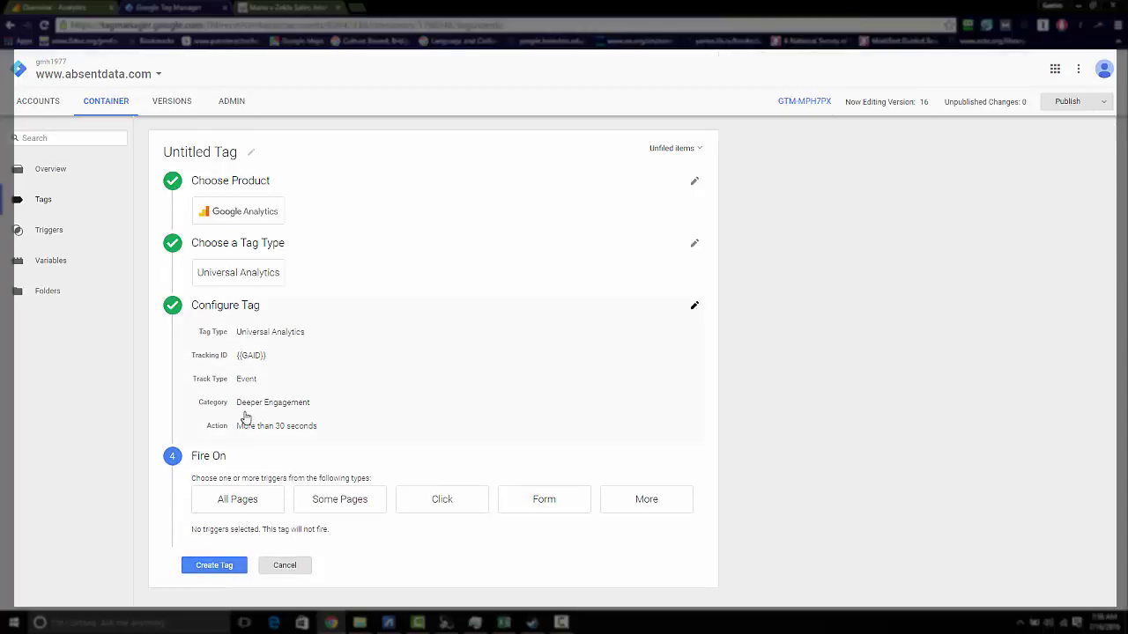
# Step: Name the tag "Adjusted Bounce Rate" and create it without a firing trigger
pyautogui.click(222, 151)
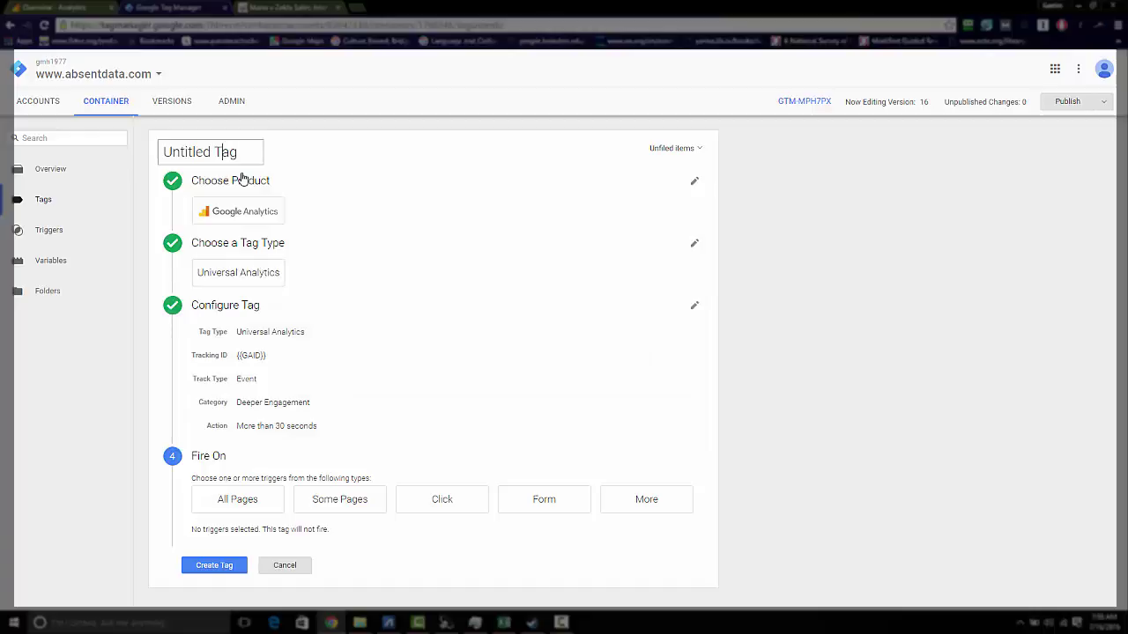
pyautogui.moveTo(238, 152); pyautogui.dragTo(173, 152)
pyautogui.hotkey('ctrl', 'a')
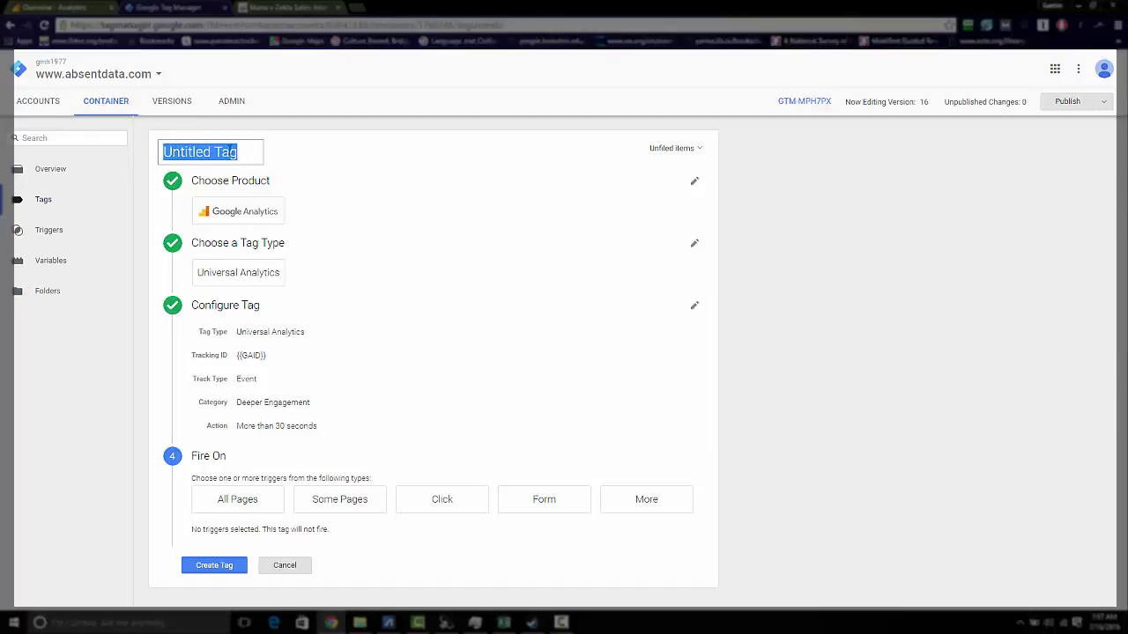
pyautogui.write('Adjuste')
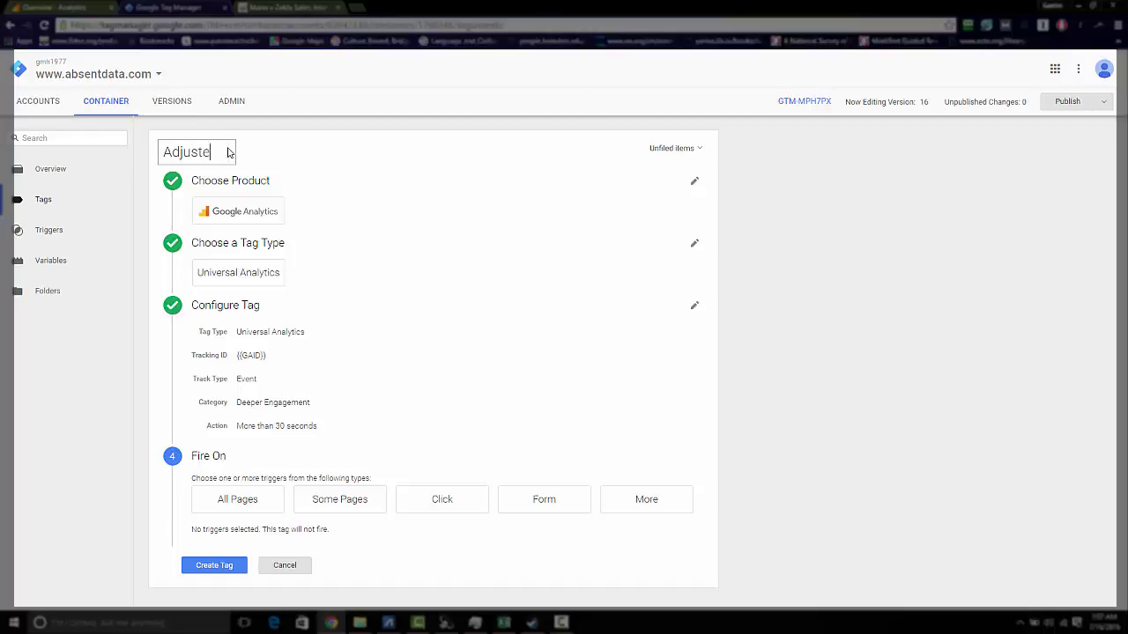
pyautogui.write('d B')
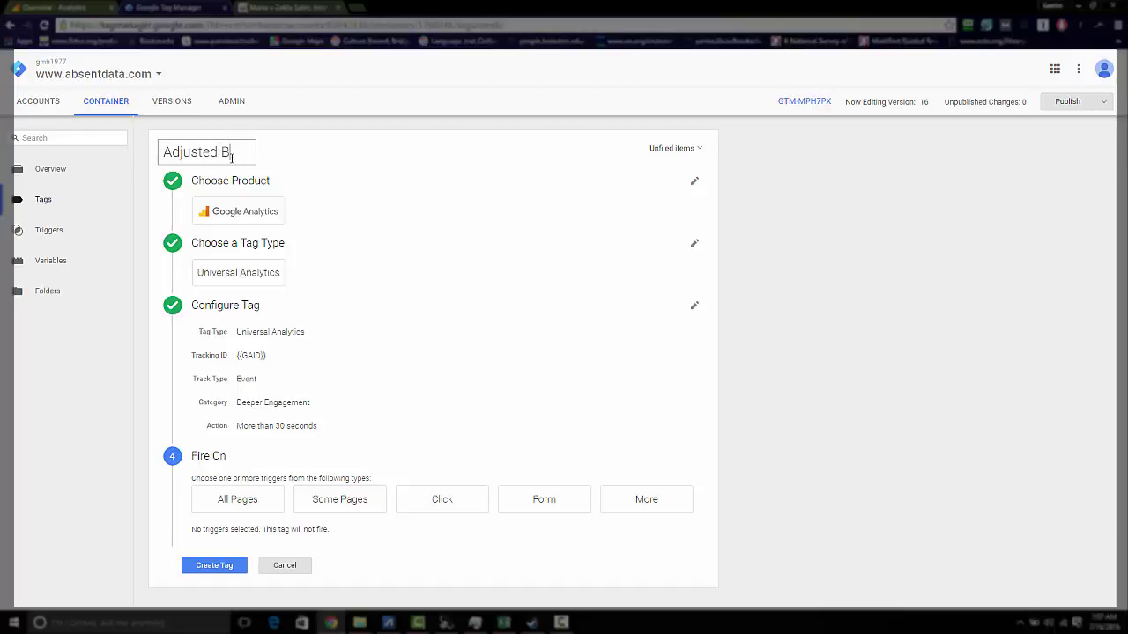
pyautogui.write('ounce Rate')
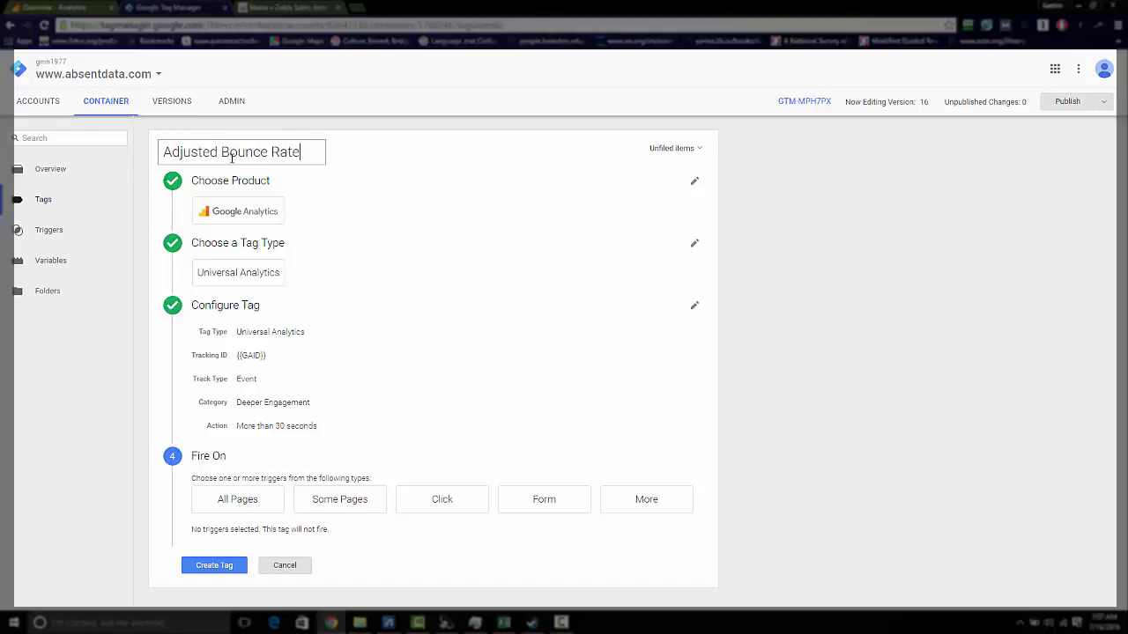
pyautogui.click(226, 567)
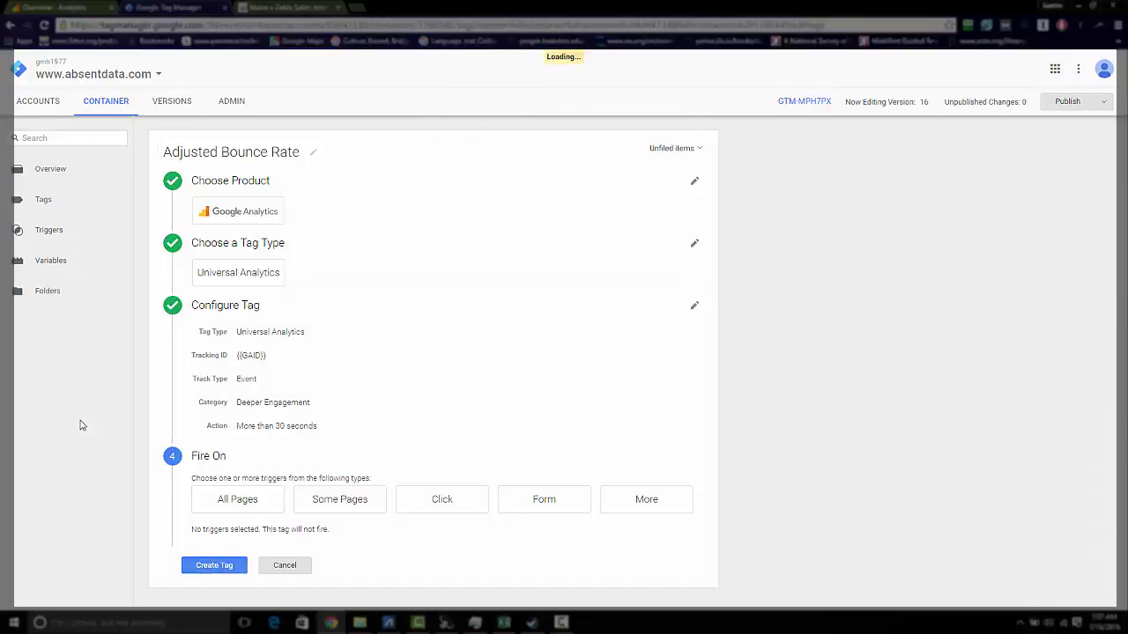
# Step: Start a new trigger in the container and name it "Deeper Engagement Timer"
pyautogui.click(52, 231)
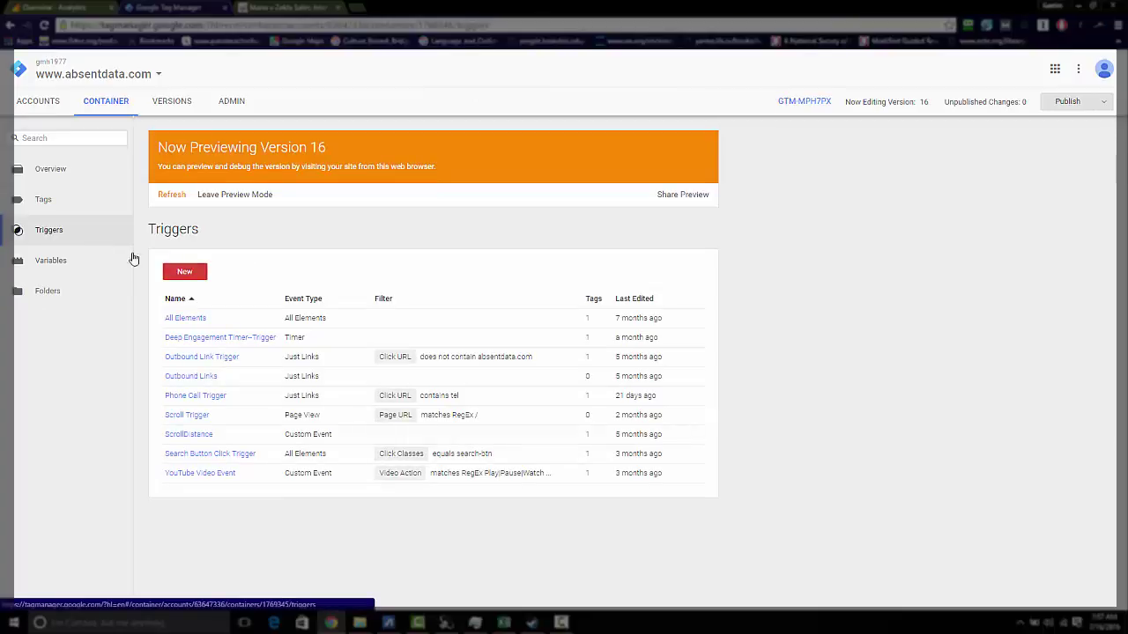
pyautogui.click(185, 273)
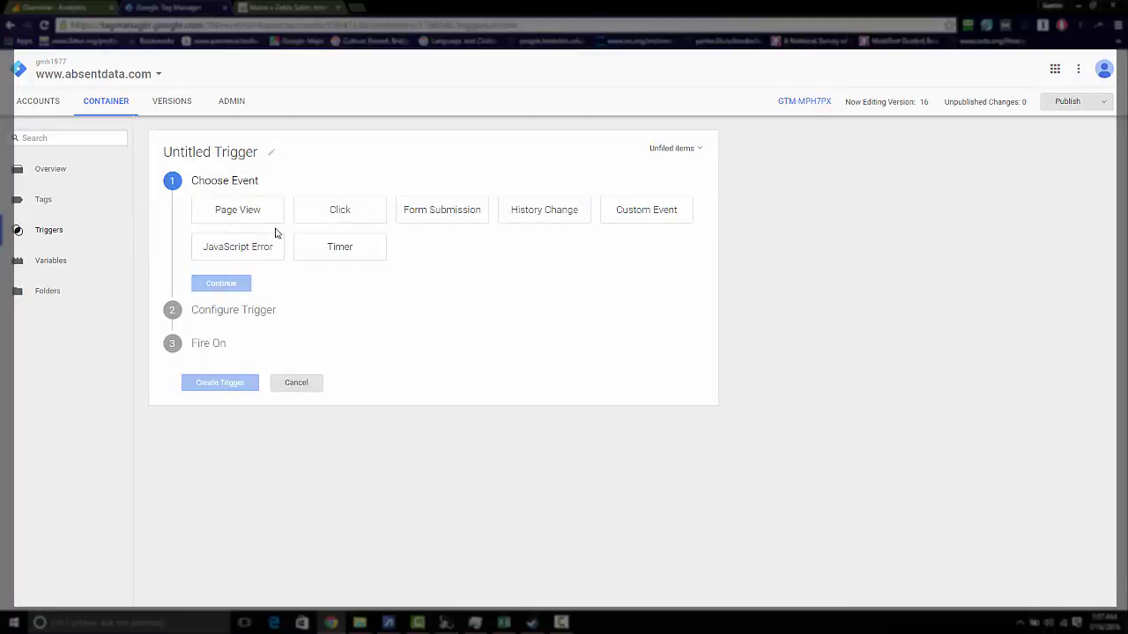
pyautogui.click(271, 153)
pyautogui.hotkey('ctrl', 'a')
pyautogui.write('Trigger')
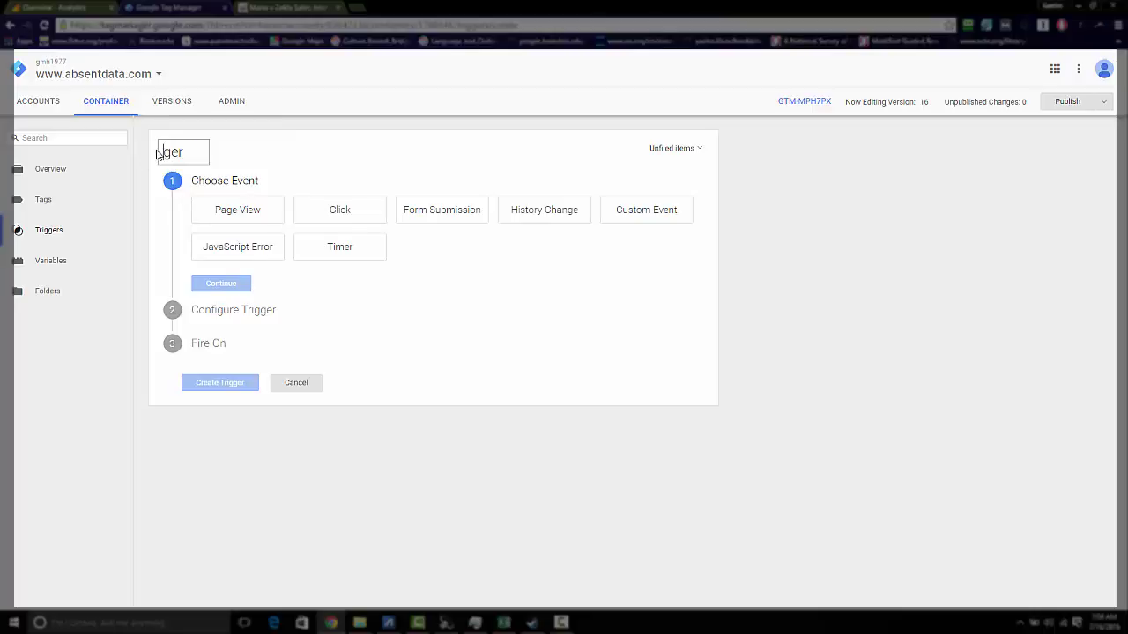
pyautogui.hotkey('ctrl', 'a')
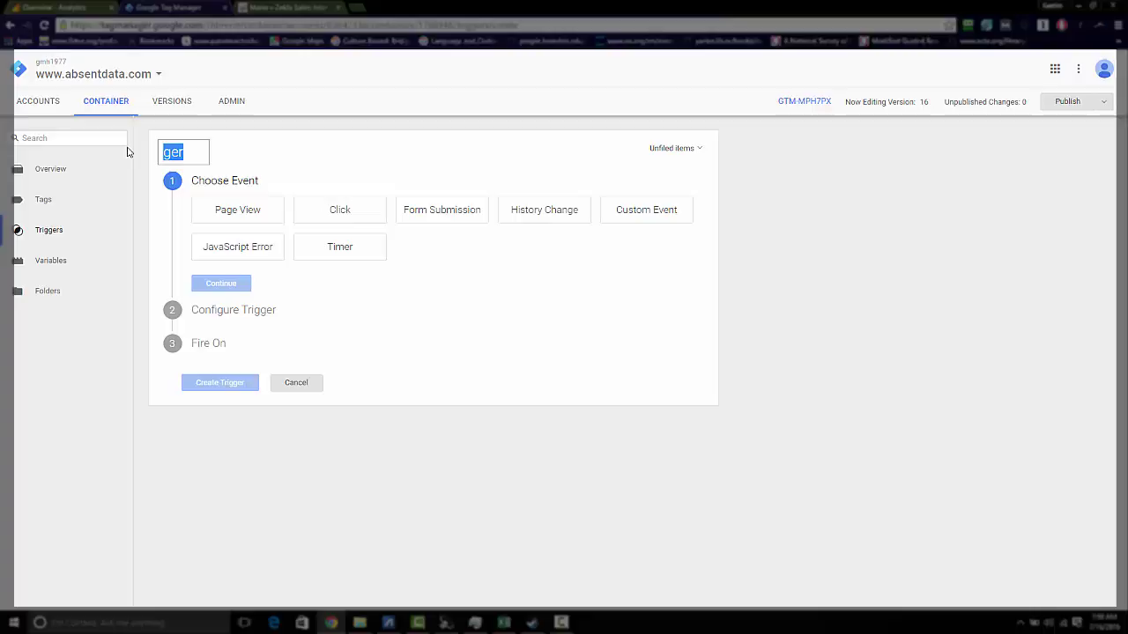
pyautogui.write('Deeper Engam')
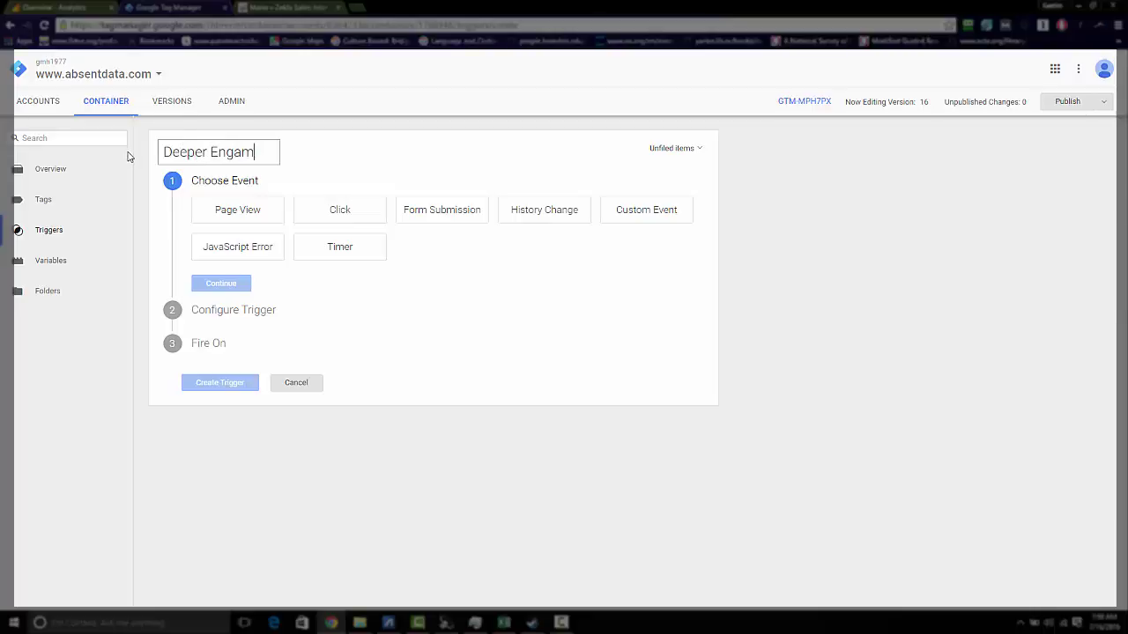
pyautogui.press('BackSpace')
pyautogui.write('geme')
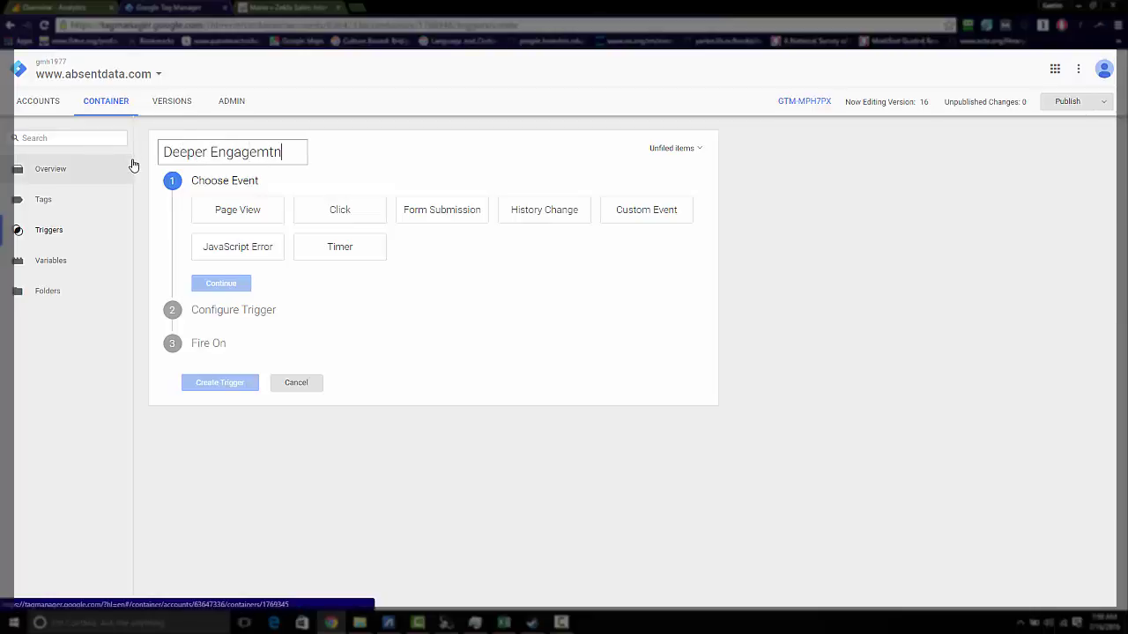
pyautogui.write('nt Tri')
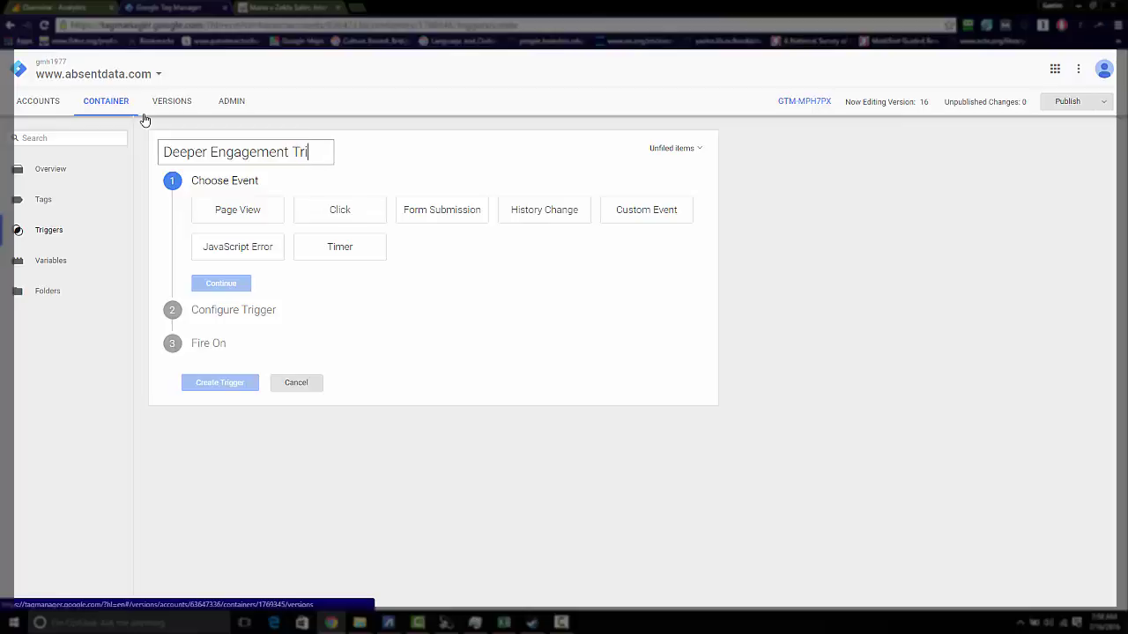
pyautogui.press('BackSpace')
pyautogui.press('BackSpace')
pyautogui.write('imer')
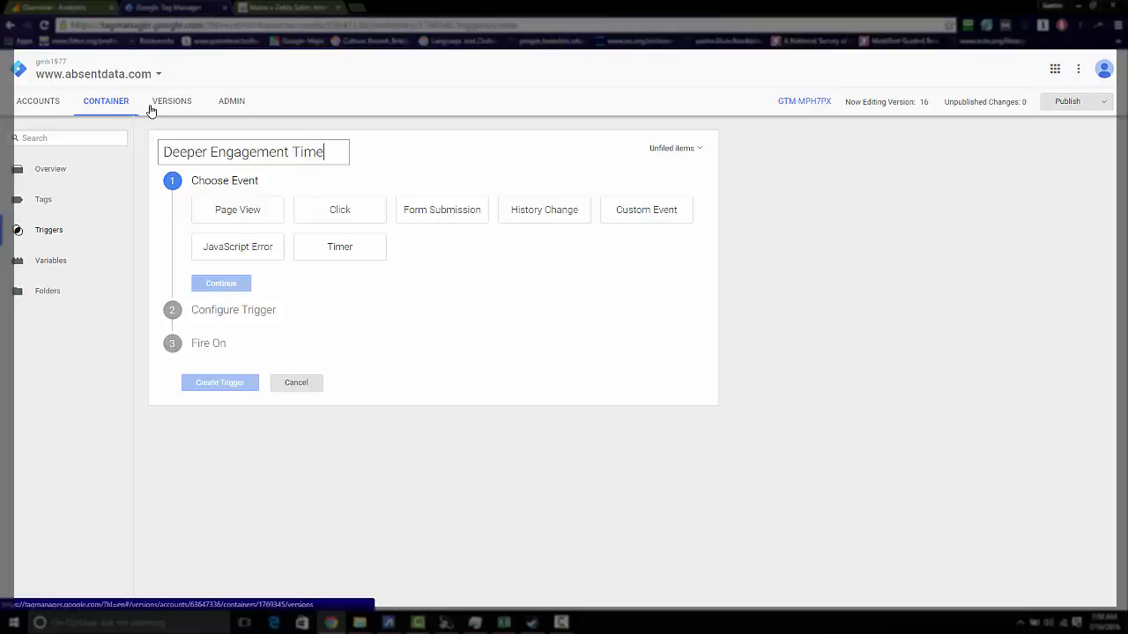
# Step: Make it a Timer trigger with an interval of 30000 milliseconds and a limit of 1, and continue to the enabling conditions
pyautogui.click(317, 255)
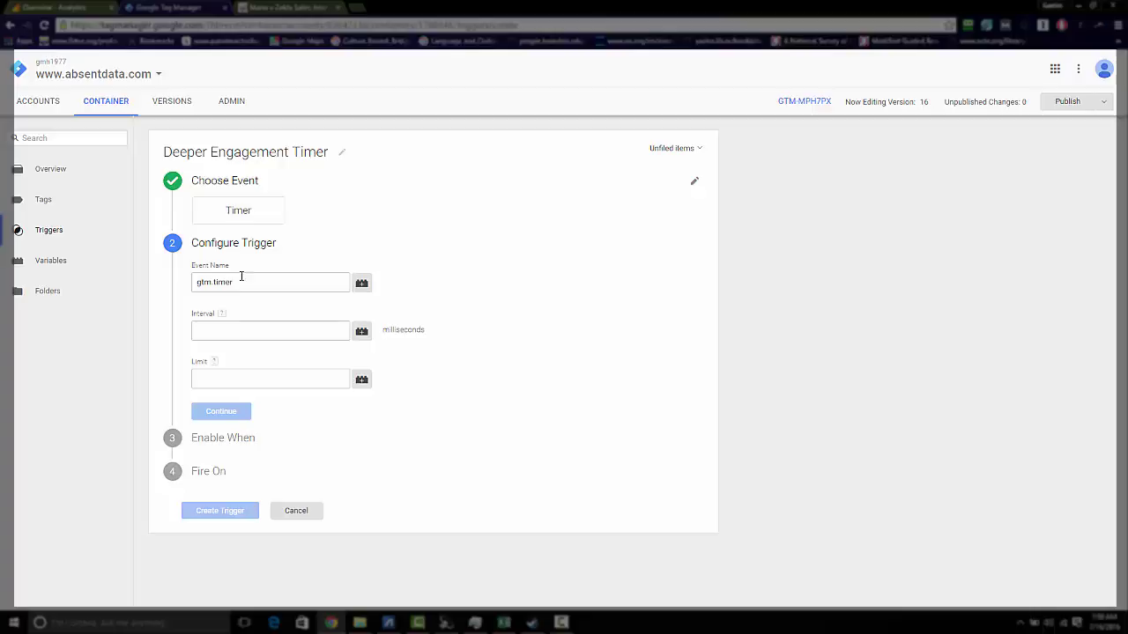
pyautogui.click(248, 323)
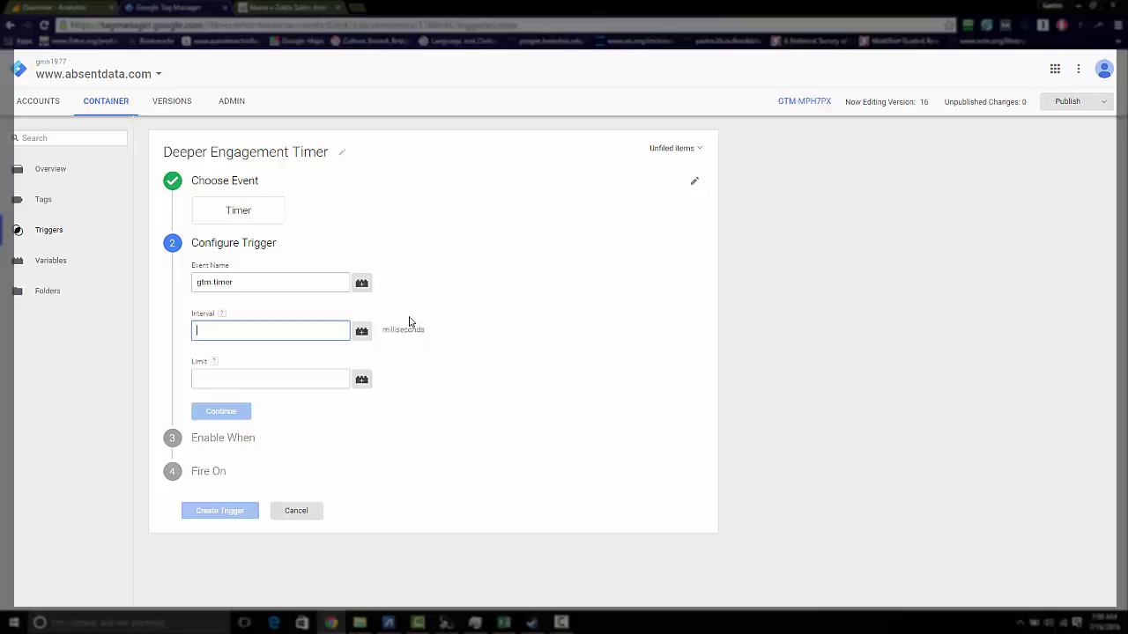
pyautogui.write('30')
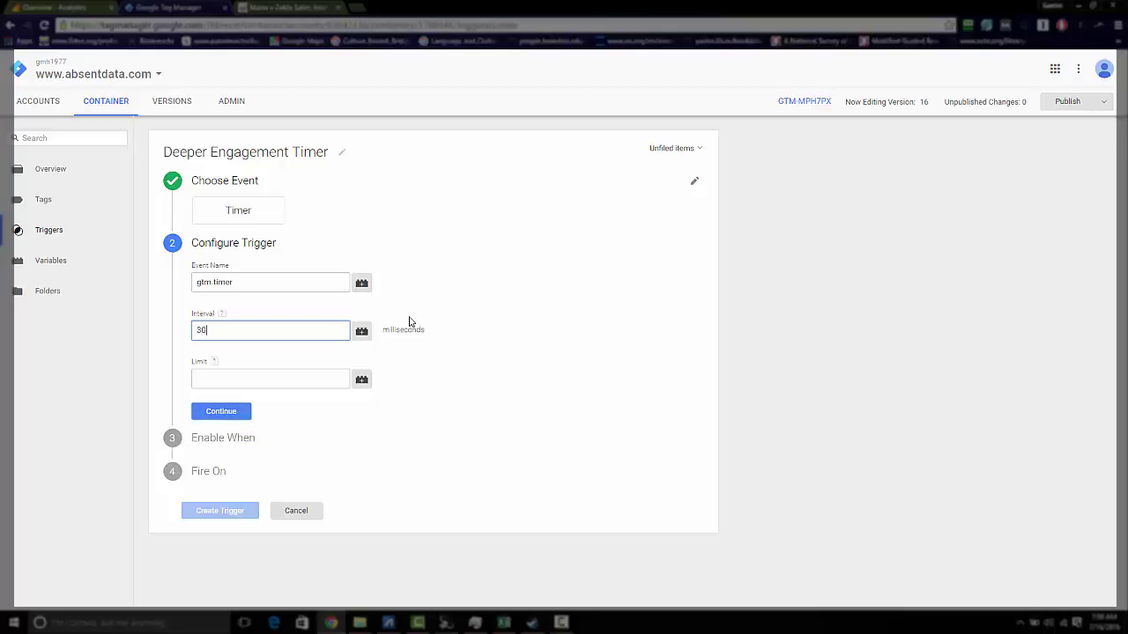
pyautogui.write('000')
pyautogui.click(293, 375)
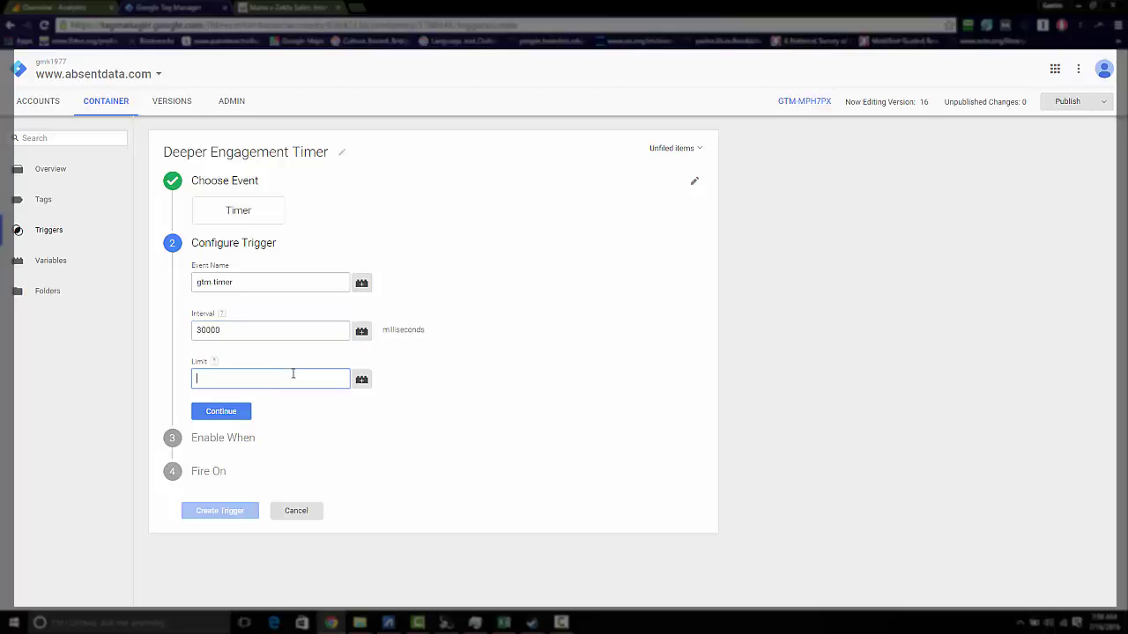
pyautogui.write('1')
pyautogui.click(261, 447)
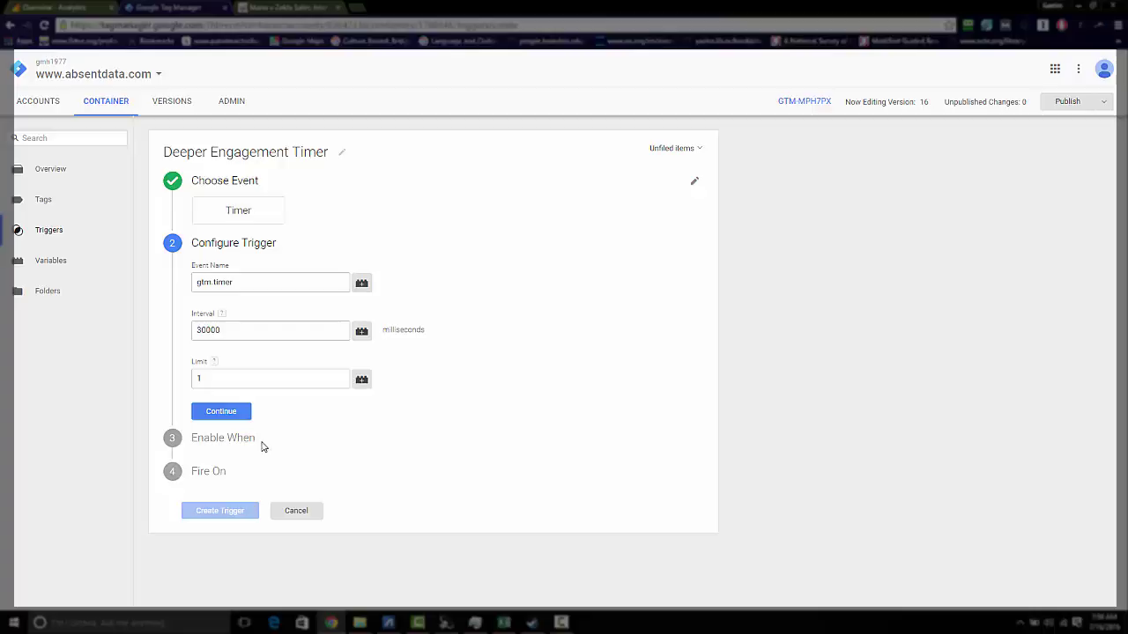
pyautogui.click(221, 412)
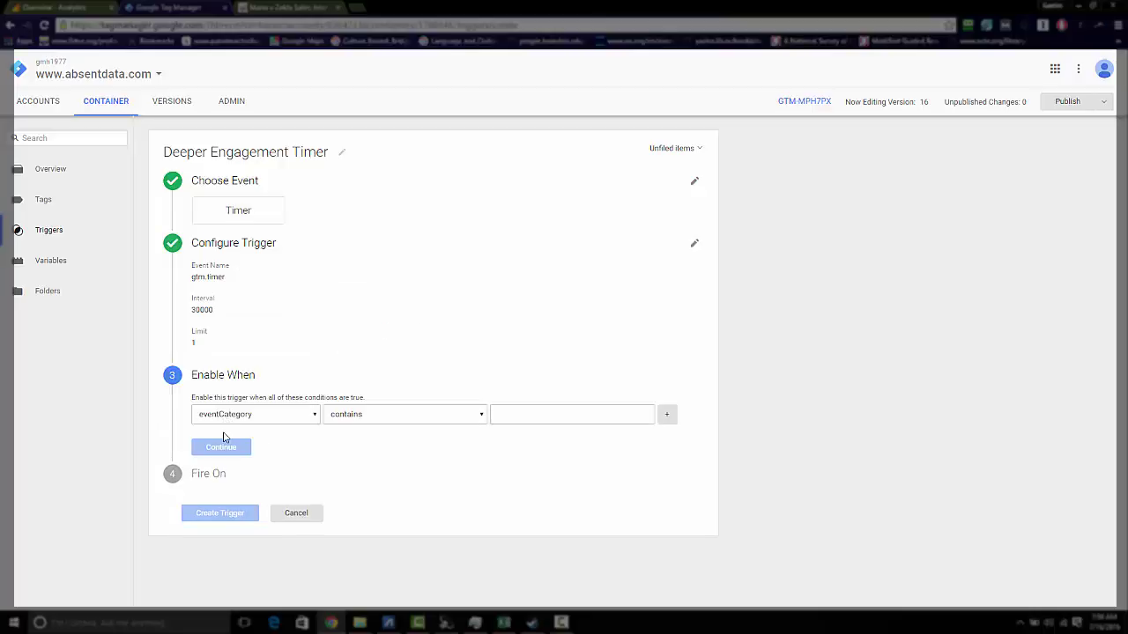
# Step: Enable the timer trigger when Page URL contains ".*", and create it to fire on all timers
pyautogui.click(314, 414)
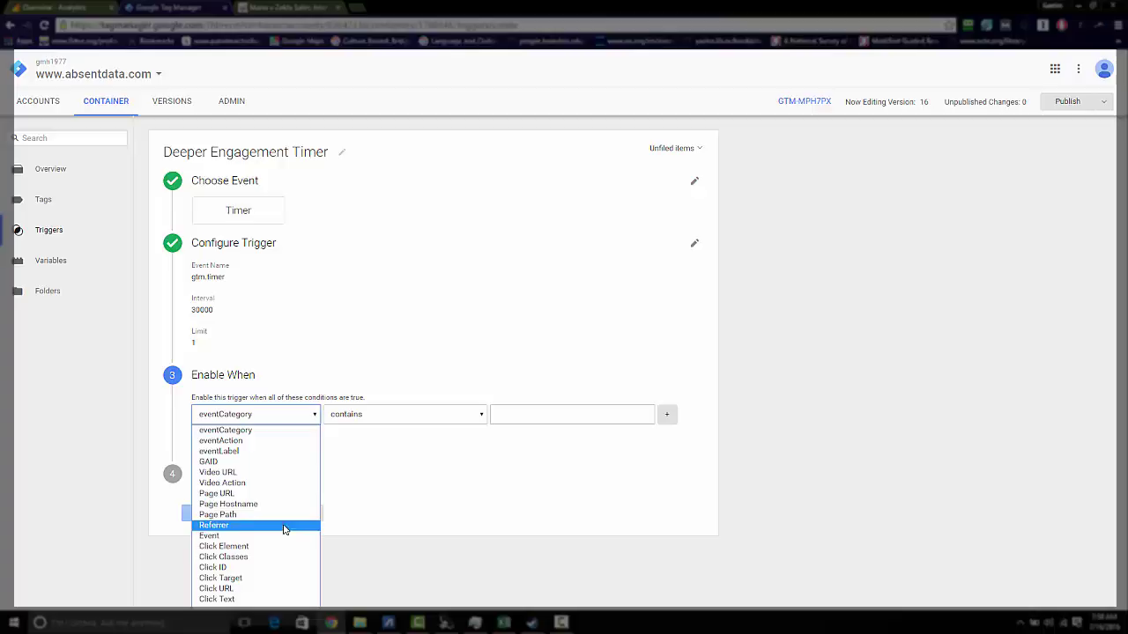
pyautogui.click(290, 494)
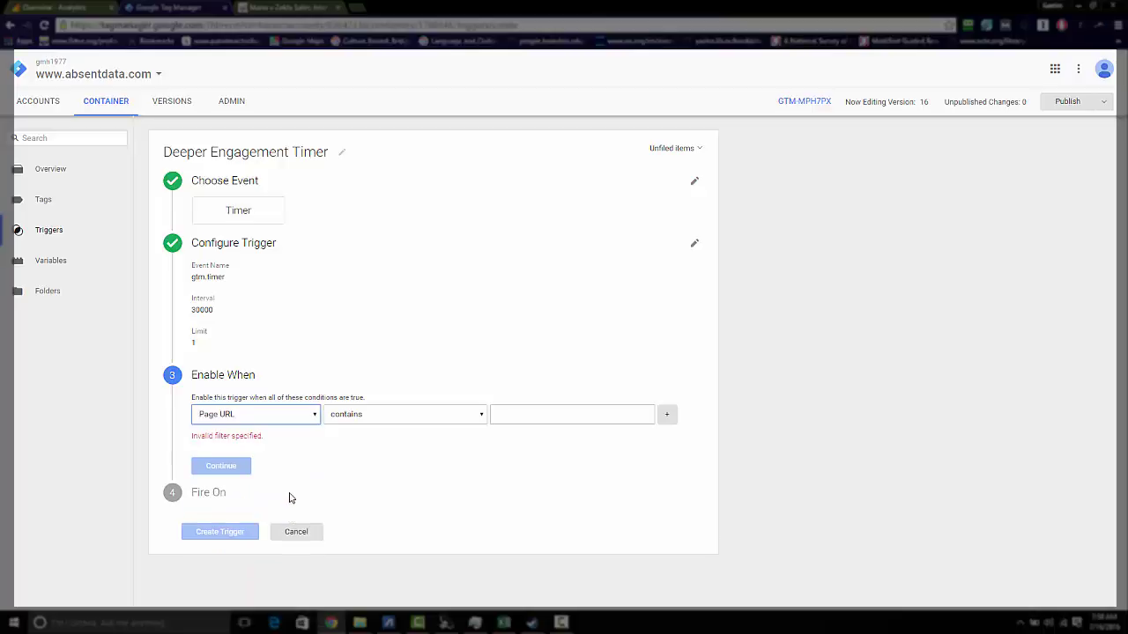
pyautogui.click(510, 418)
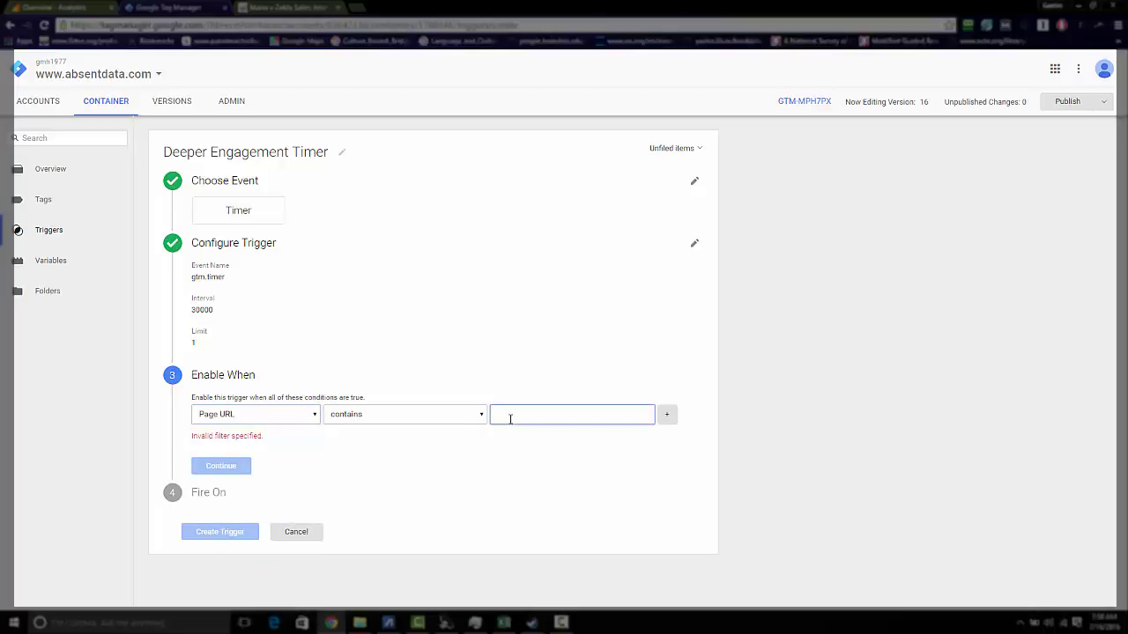
pyautogui.write('/')
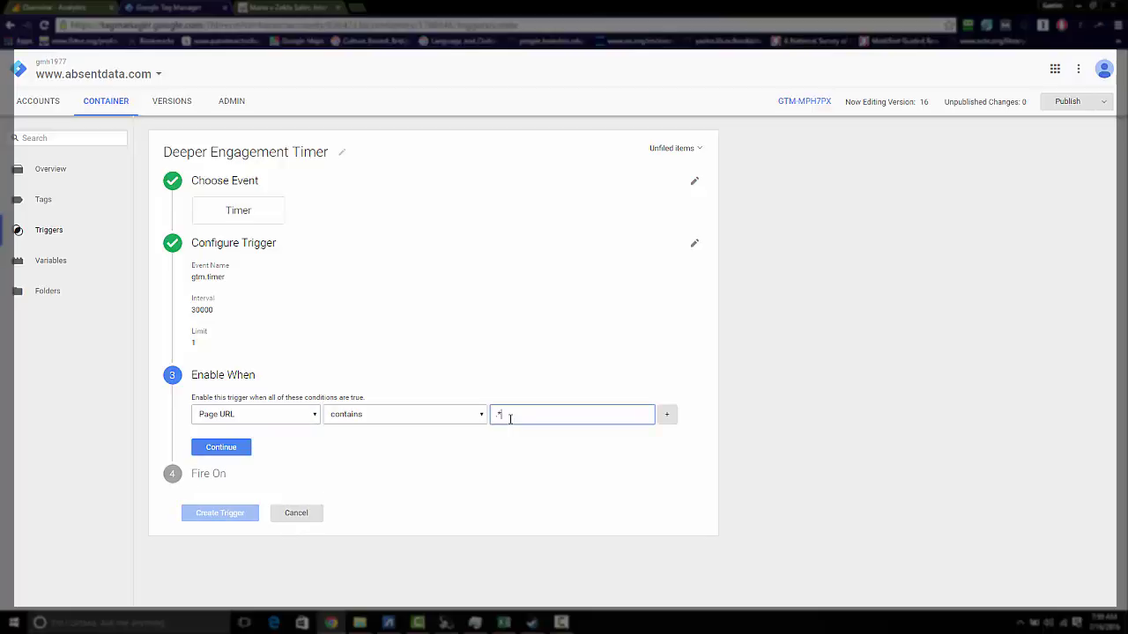
pyautogui.click(477, 452)
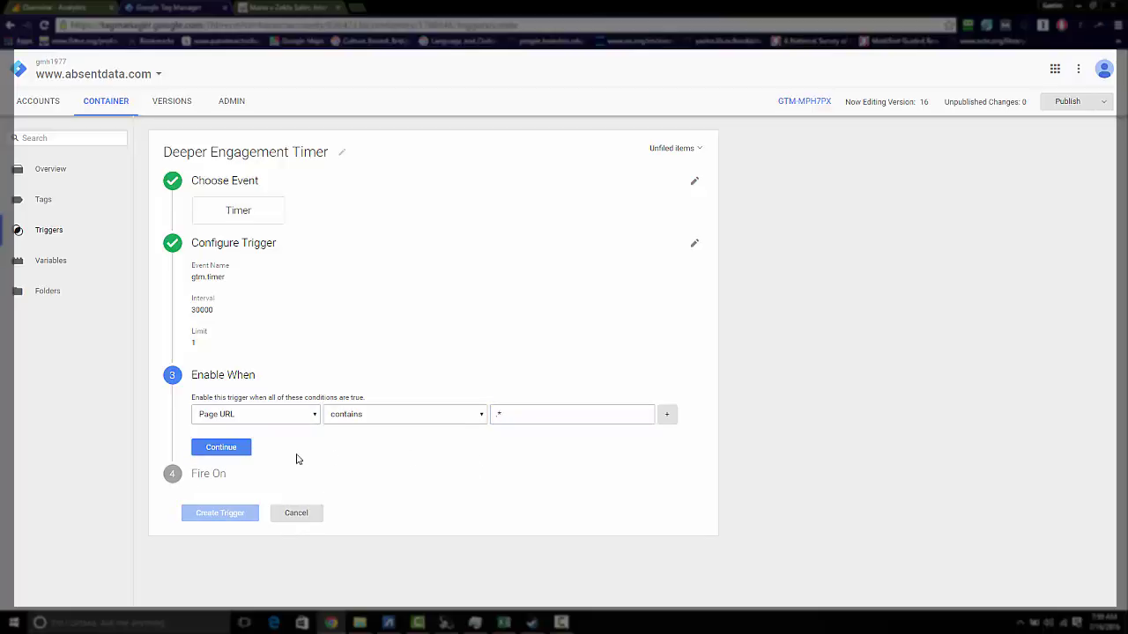
pyautogui.click(235, 451)
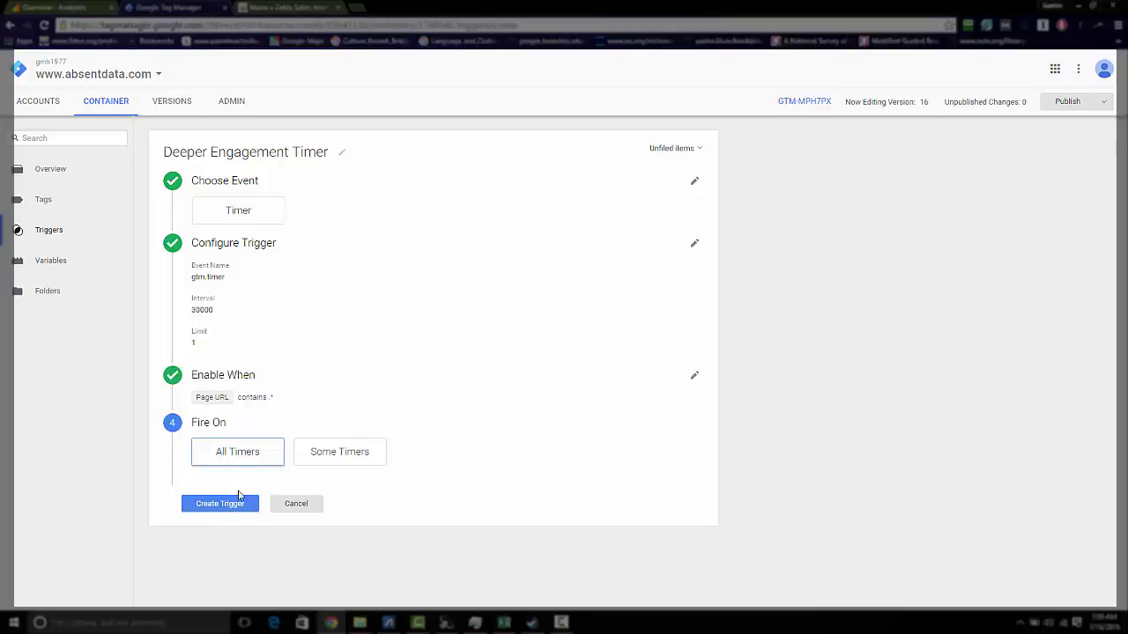
pyautogui.click(231, 504)
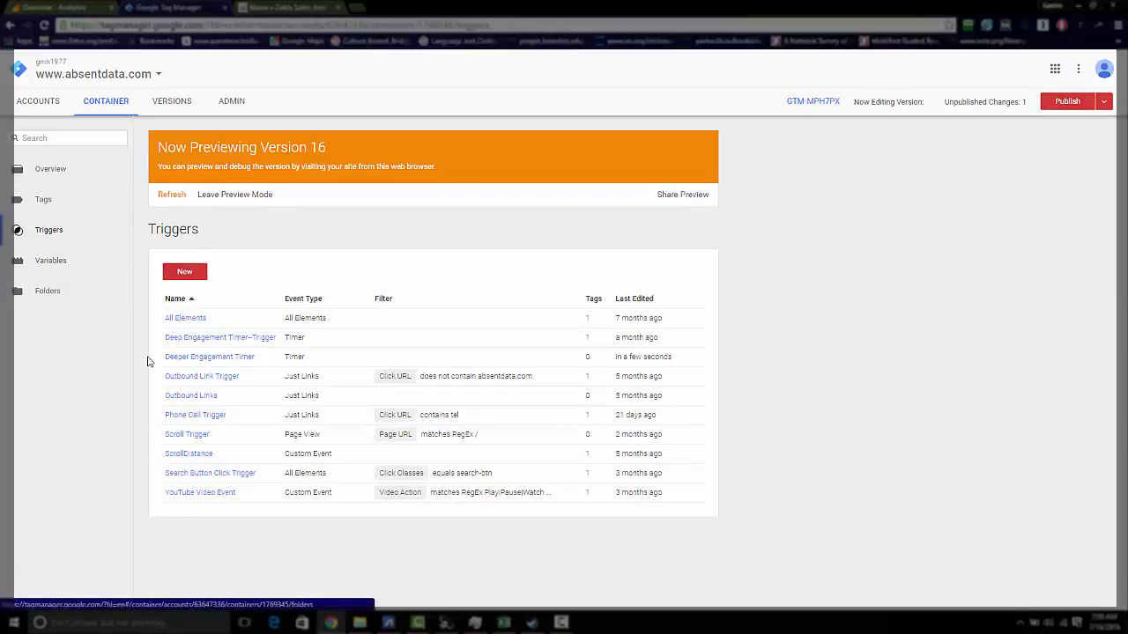
# Step: Open the firing triggers of the Adjusted Bounce Rate tag and bring up the additional trigger types
pyautogui.click(46, 199)
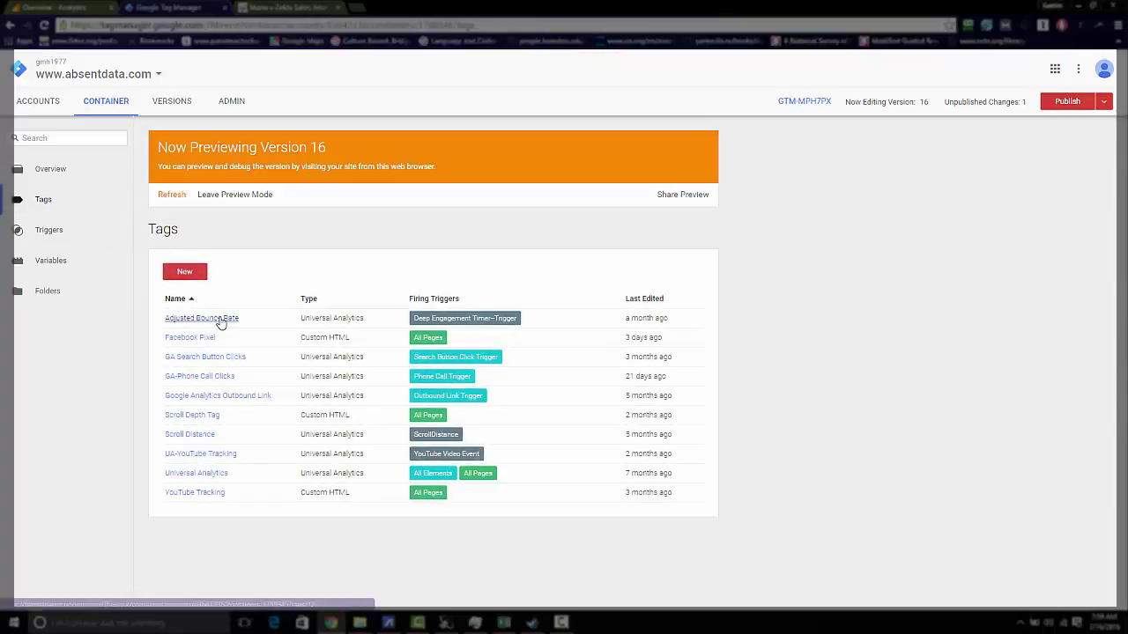
pyautogui.click(221, 321)
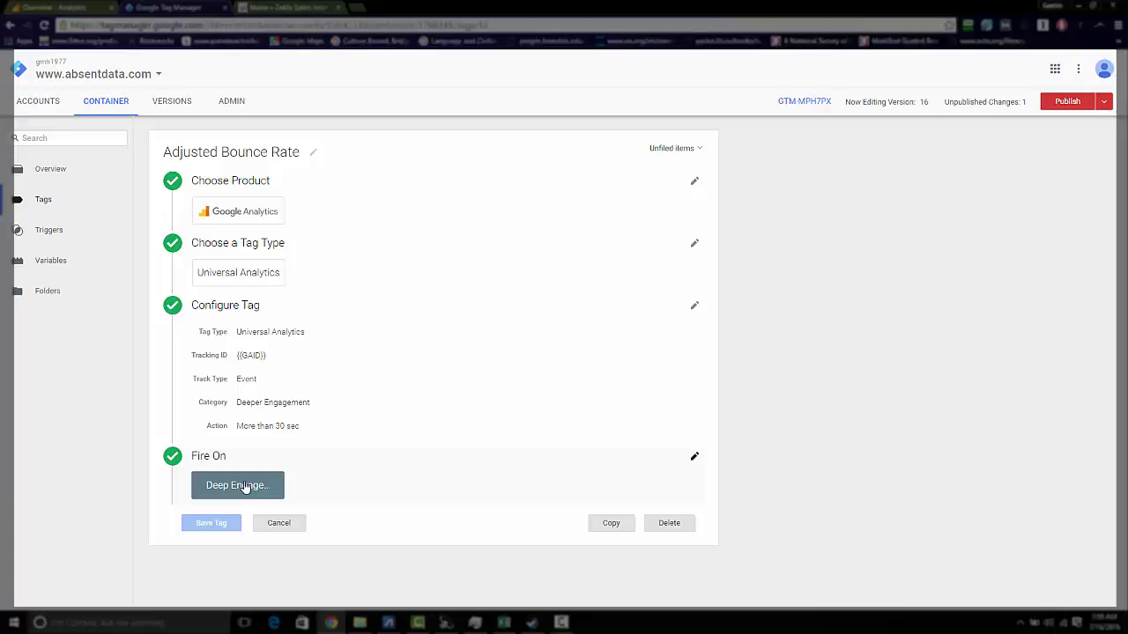
pyautogui.click(245, 488)
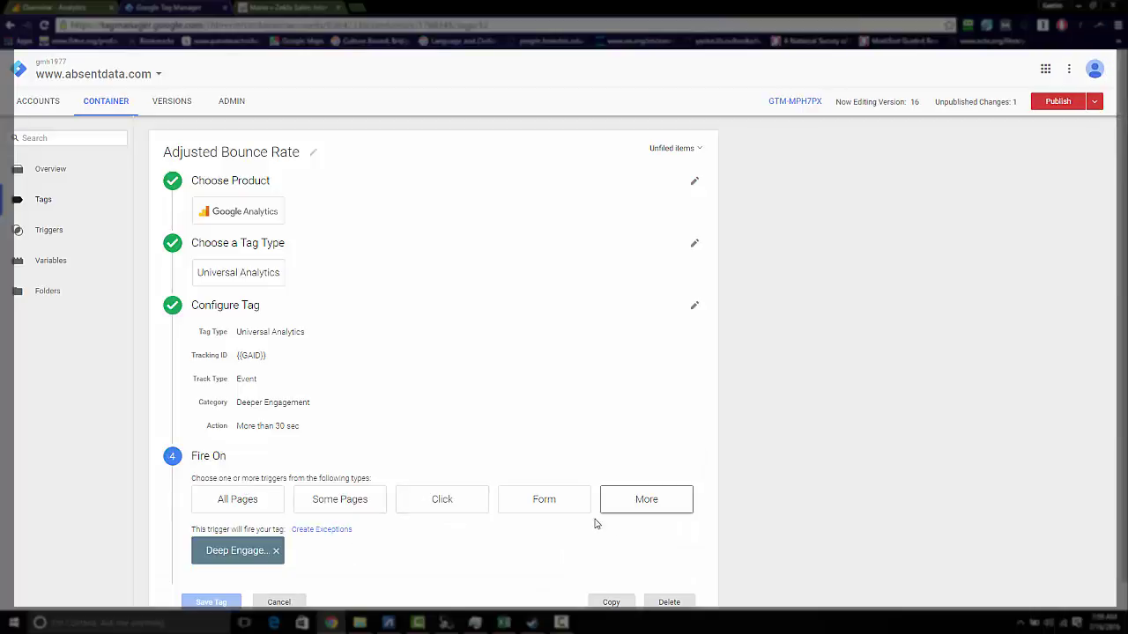
pyautogui.click(647, 502)
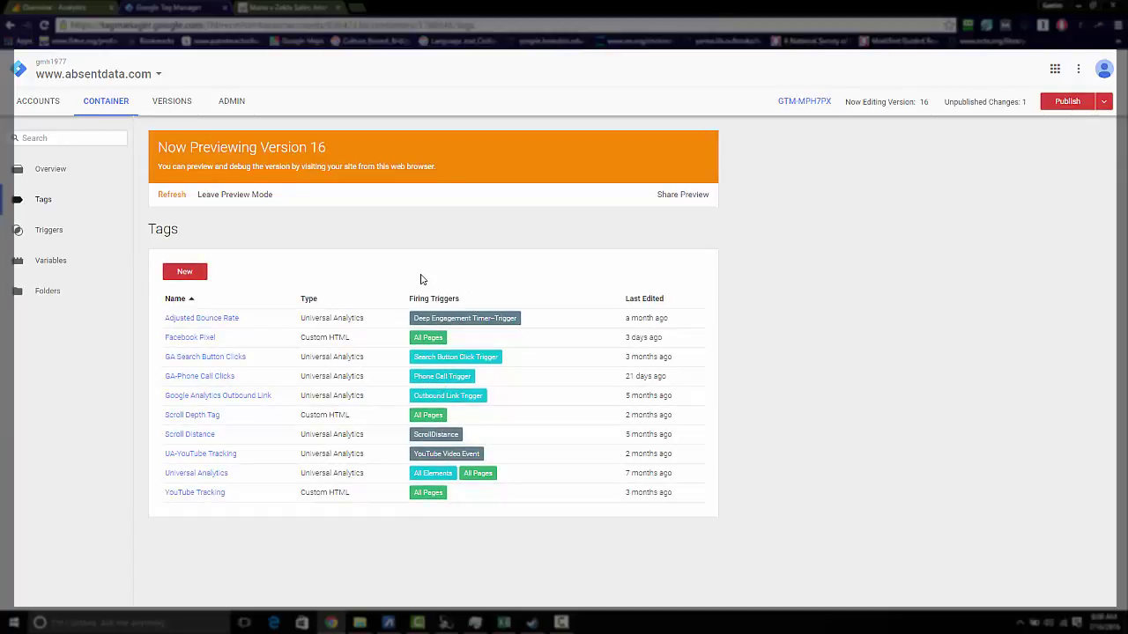
# Step: Reload the website's home page in preview mode and enlarge the debug pane to check whether the Adjusted Bounce Rate tag fires
pyautogui.click(297, 6)
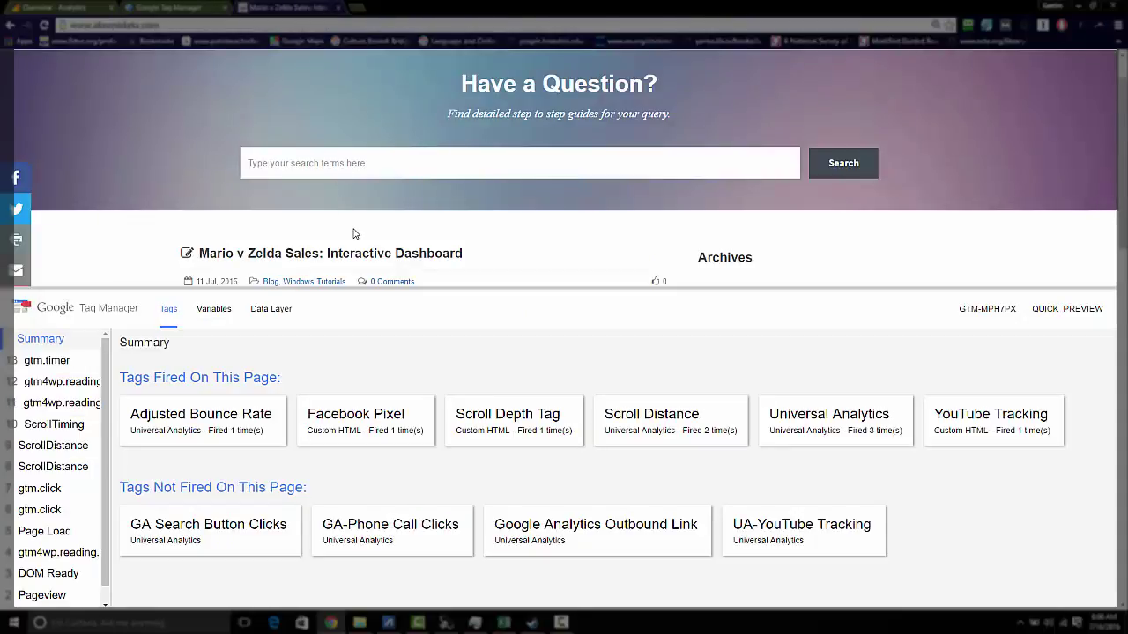
pyautogui.click(364, 255)
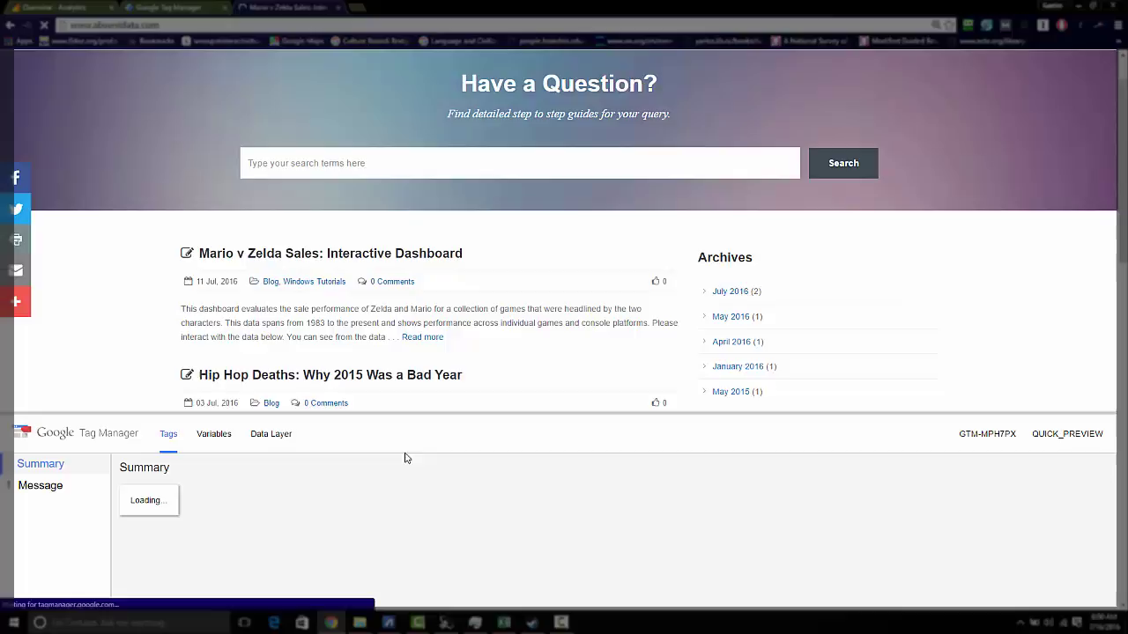
pyautogui.moveTo(411, 411); pyautogui.dragTo(410, 273)
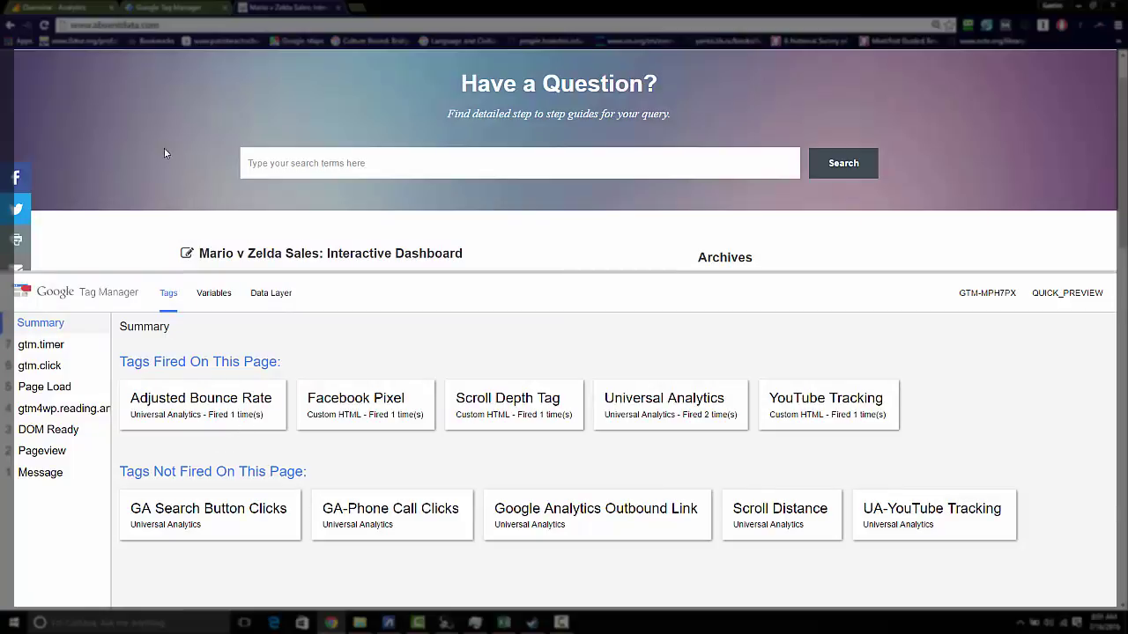
pyautogui.click(157, 9)
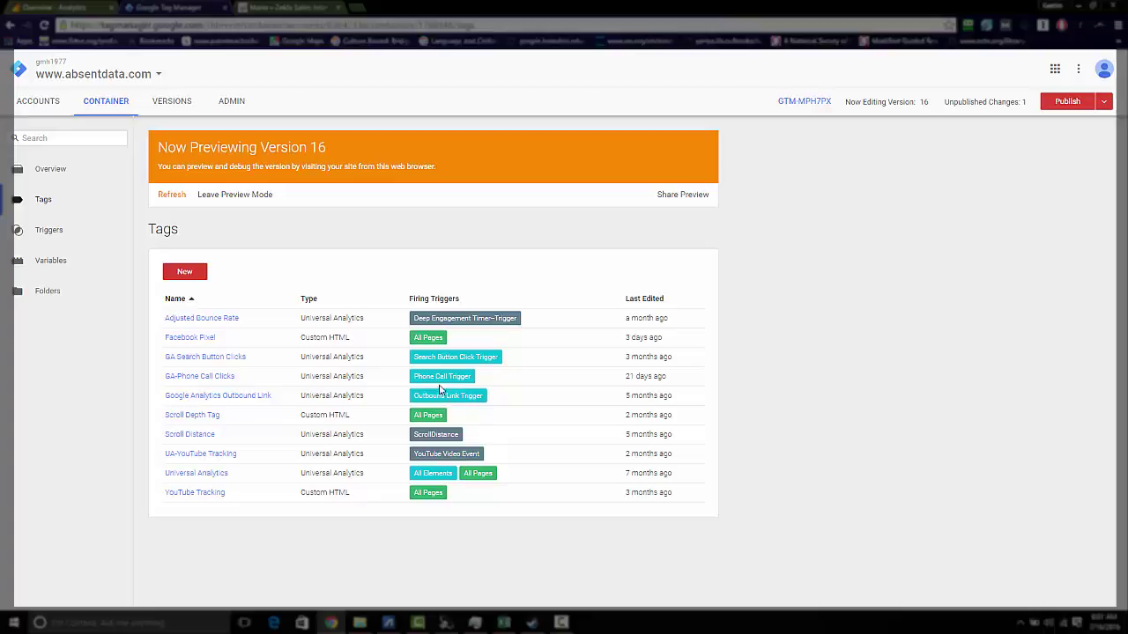